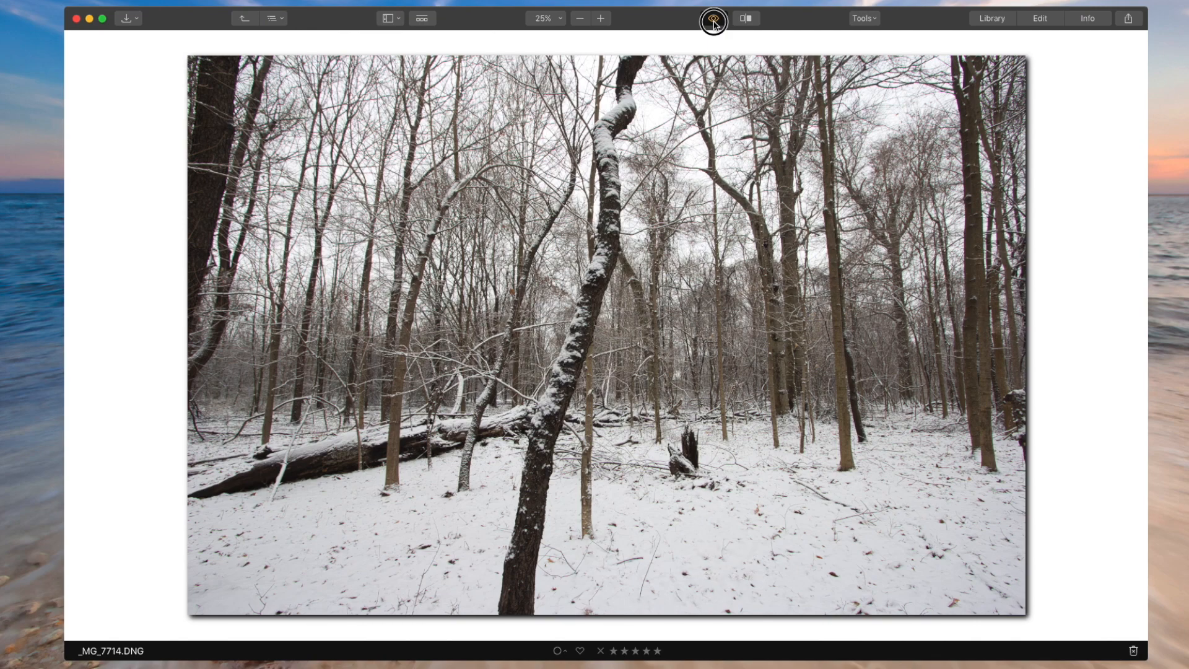
Preview the winter forest photo without its edits.
{"action": "left_click", "coordinate": [714, 23]}
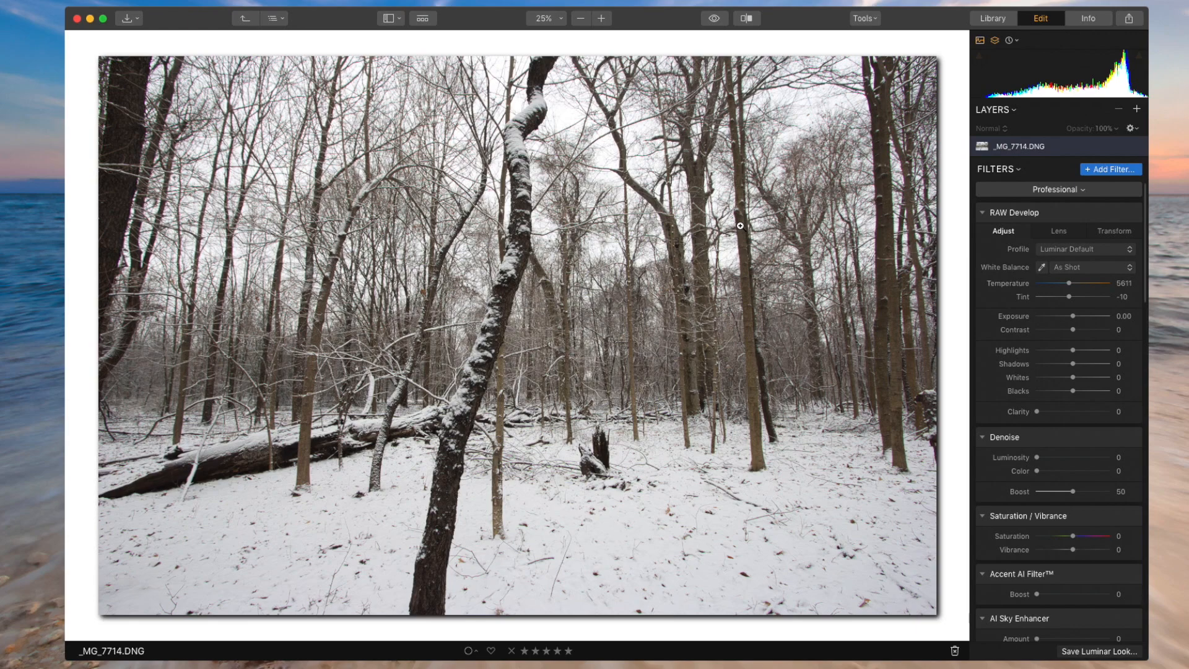
Turn on the clipping warnings and set the RAW Develop profile to Camera Landscape.
{"action": "key", "text": "j"}
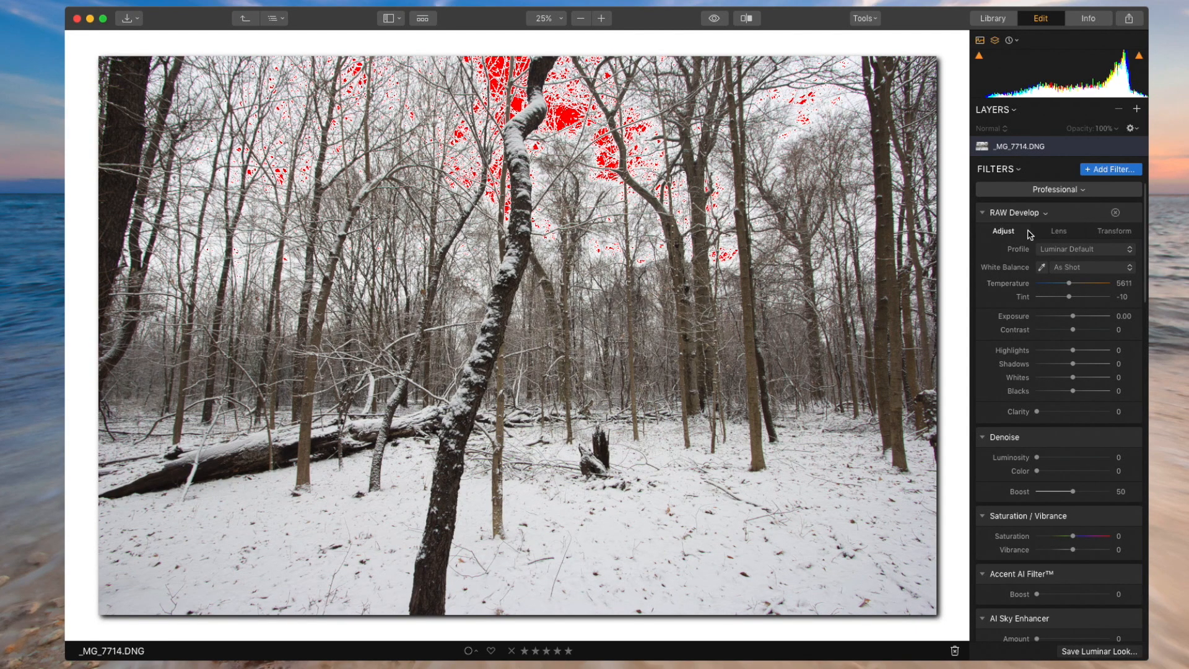
{"action": "left_click", "coordinate": [1095, 252]}
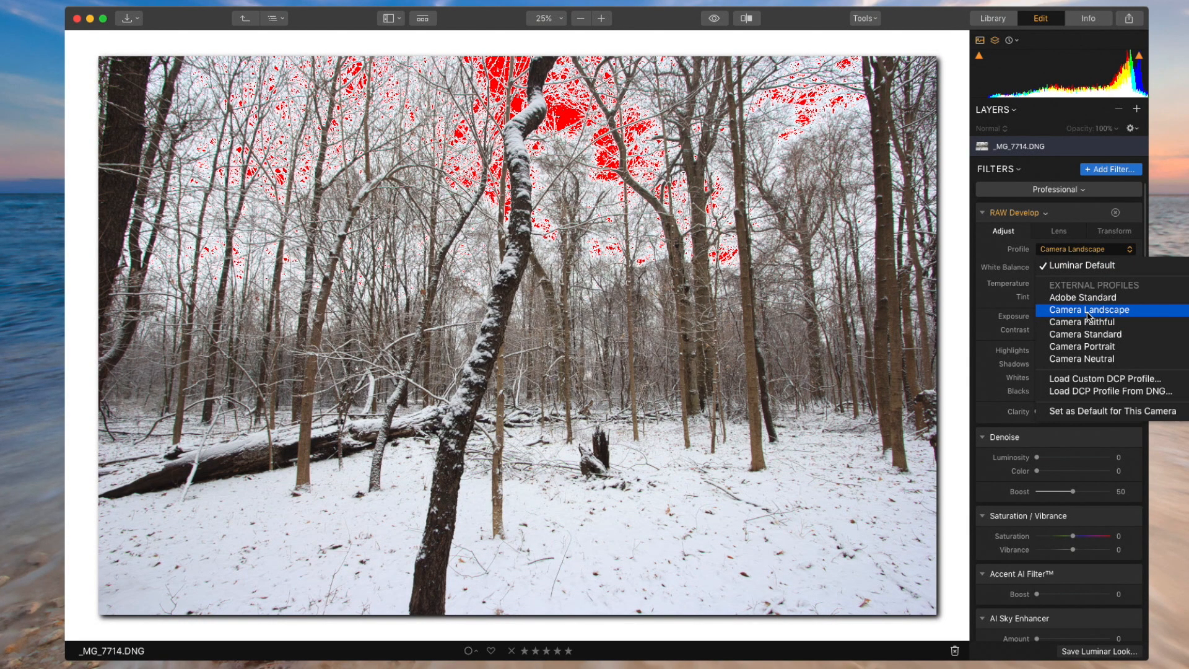
{"action": "left_click", "coordinate": [1089, 309]}
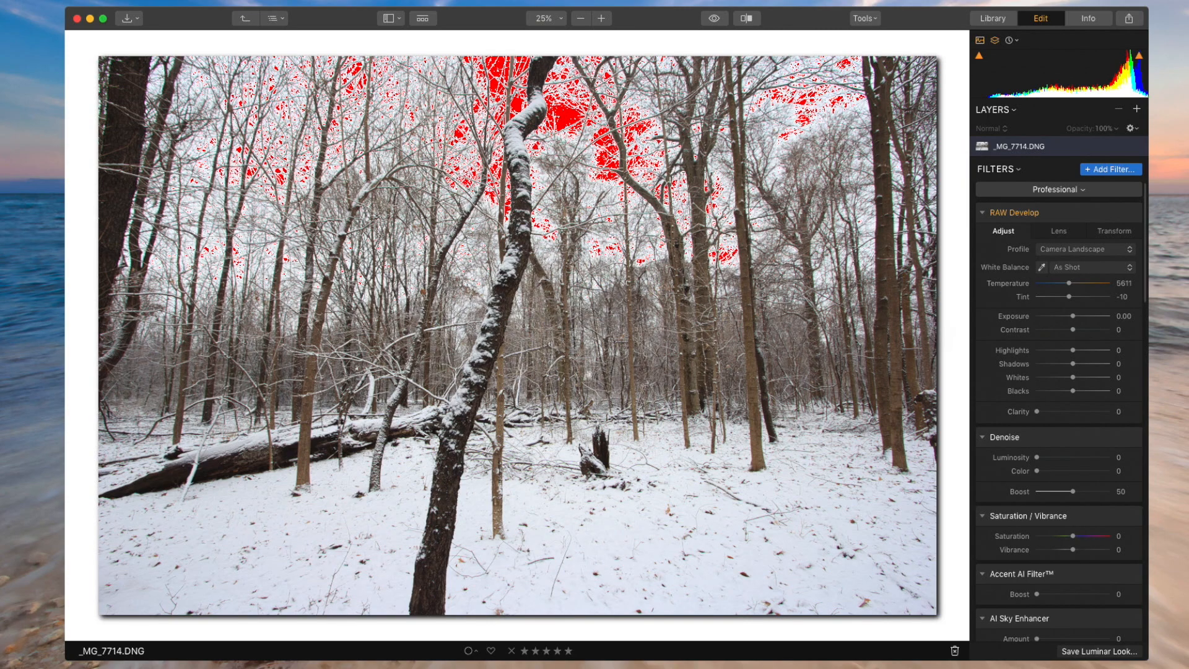
In RAW Develop, set Highlights to -98, Whites to 36 and Clarity to 16, and switch off the clipping warnings.
{"action": "left_click_drag", "start_coordinate": [1072, 350], "coordinate": [1038, 351]}
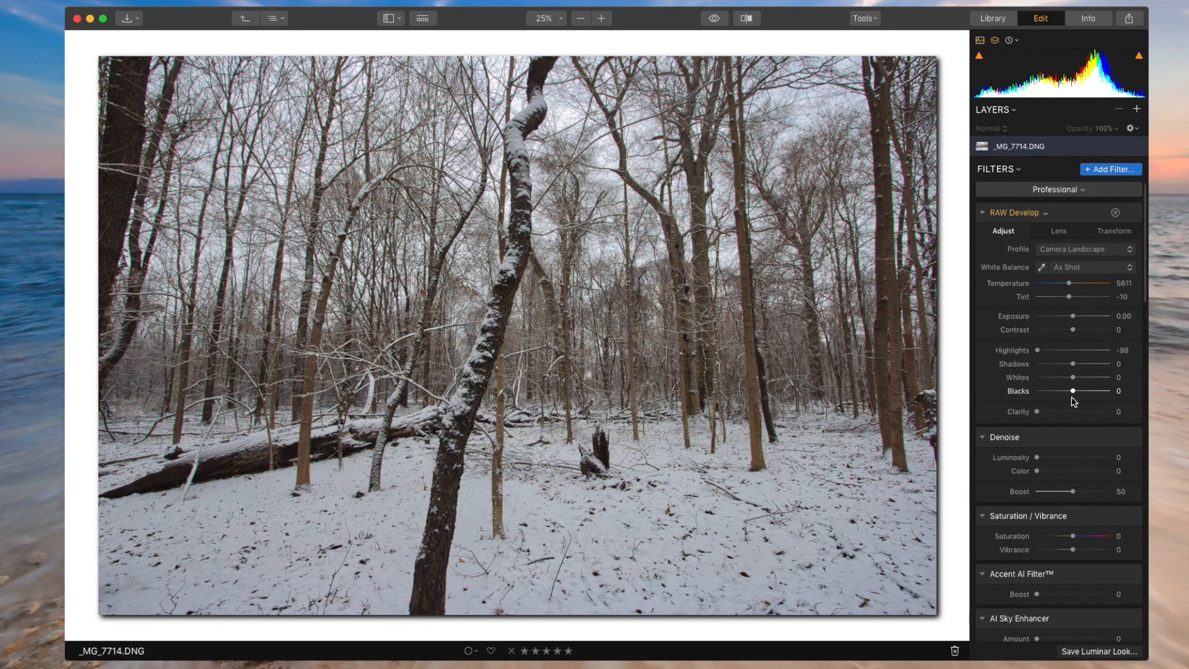
{"action": "left_click_drag", "start_coordinate": [1073, 377], "coordinate": [1089, 382]}
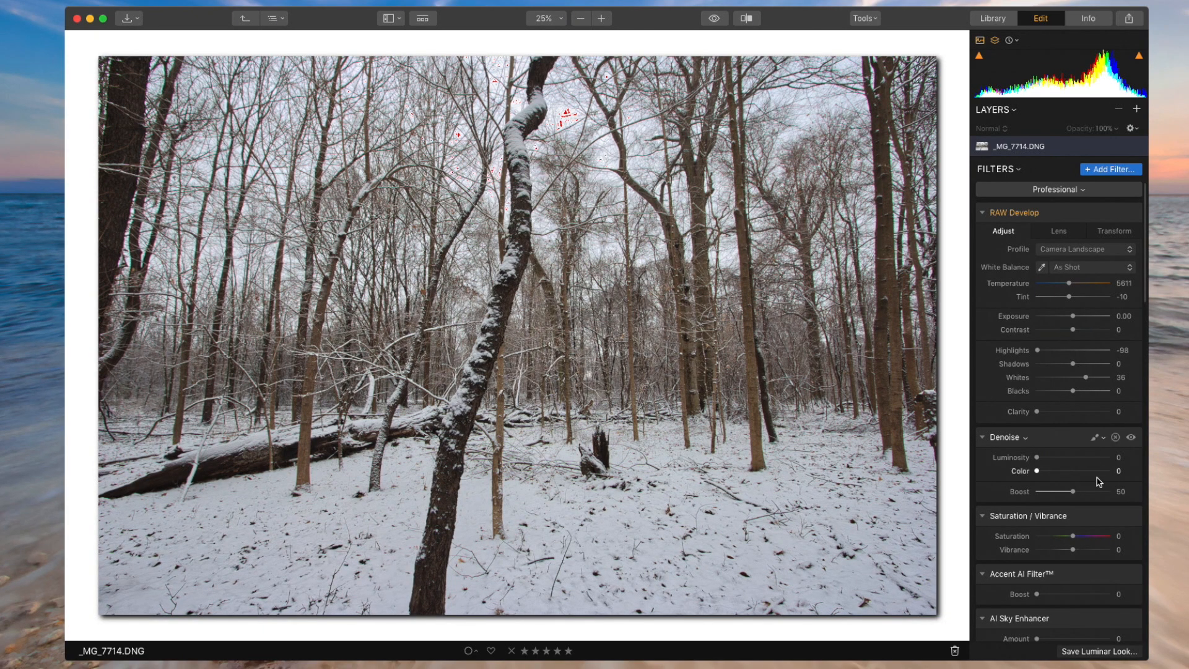
{"action": "scroll", "coordinate": [1099, 480], "scroll_direction": "down", "scroll_amount": 2}
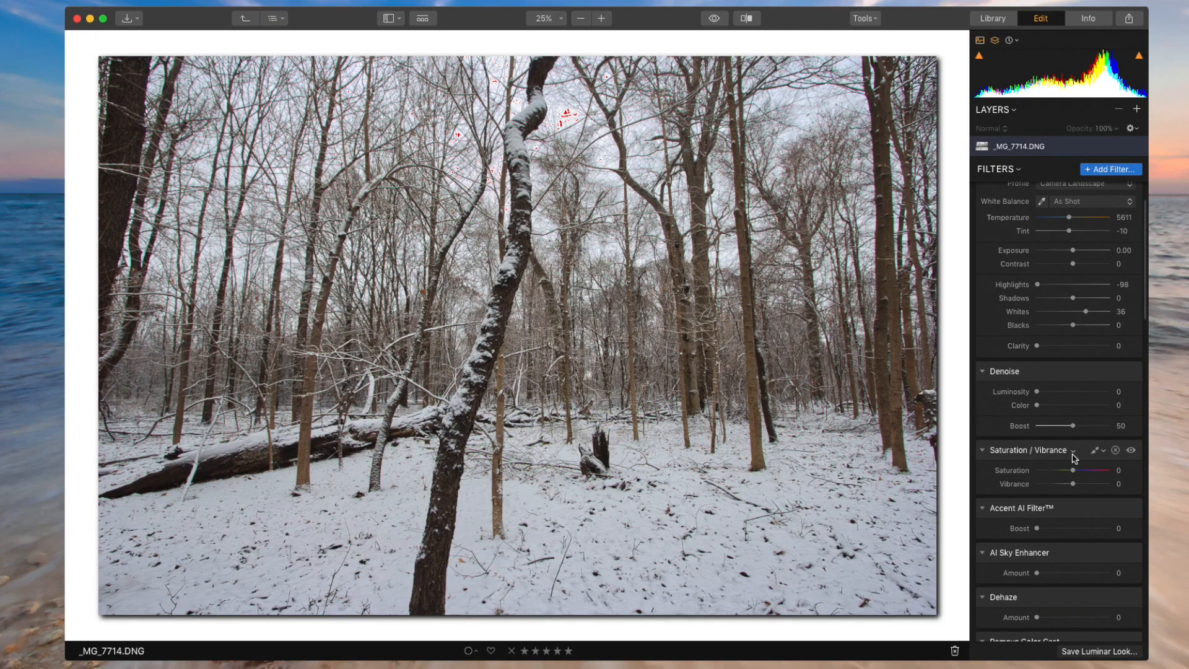
{"action": "scroll", "coordinate": [1062, 370], "scroll_direction": "up", "scroll_amount": 2}
{"action": "left_click_drag", "start_coordinate": [1037, 411], "coordinate": [1051, 414]}
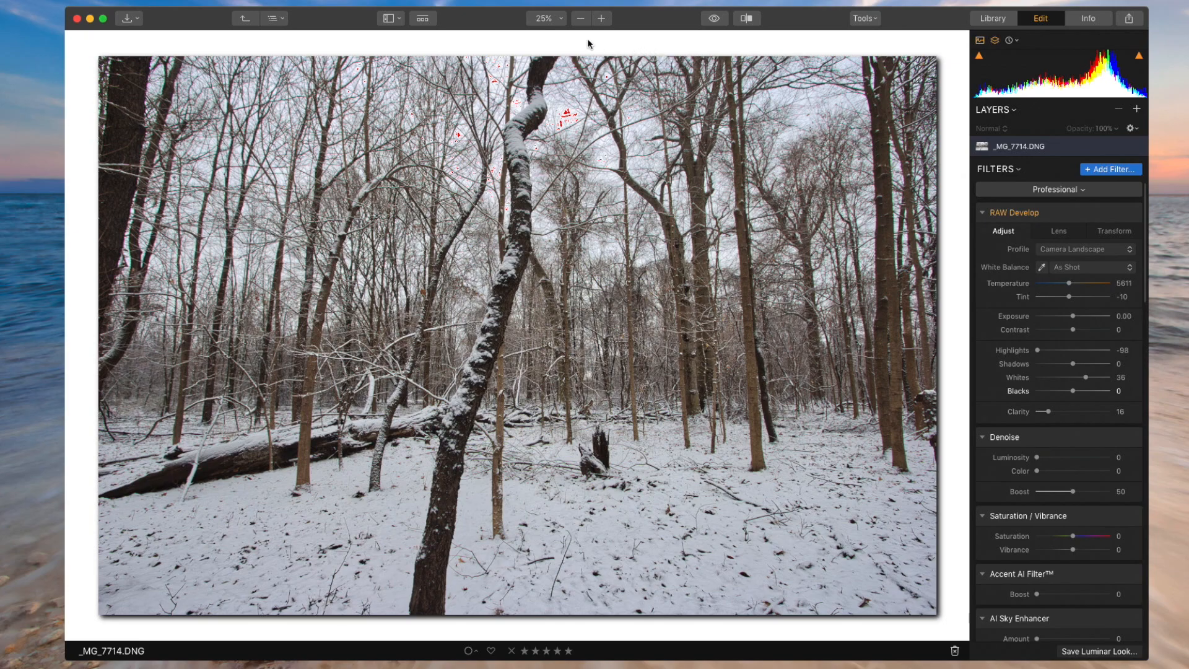
{"action": "key", "text": "j"}
Compare the photo with its unedited version and inspect the snowy trunks and branches at 100% zoom.
{"action": "left_click", "coordinate": [714, 21]}
{"action": "left_click", "coordinate": [714, 21]}
{"action": "left_click", "coordinate": [714, 21]}
{"action": "left_click", "coordinate": [714, 20]}
{"action": "left_click", "coordinate": [551, 317]}
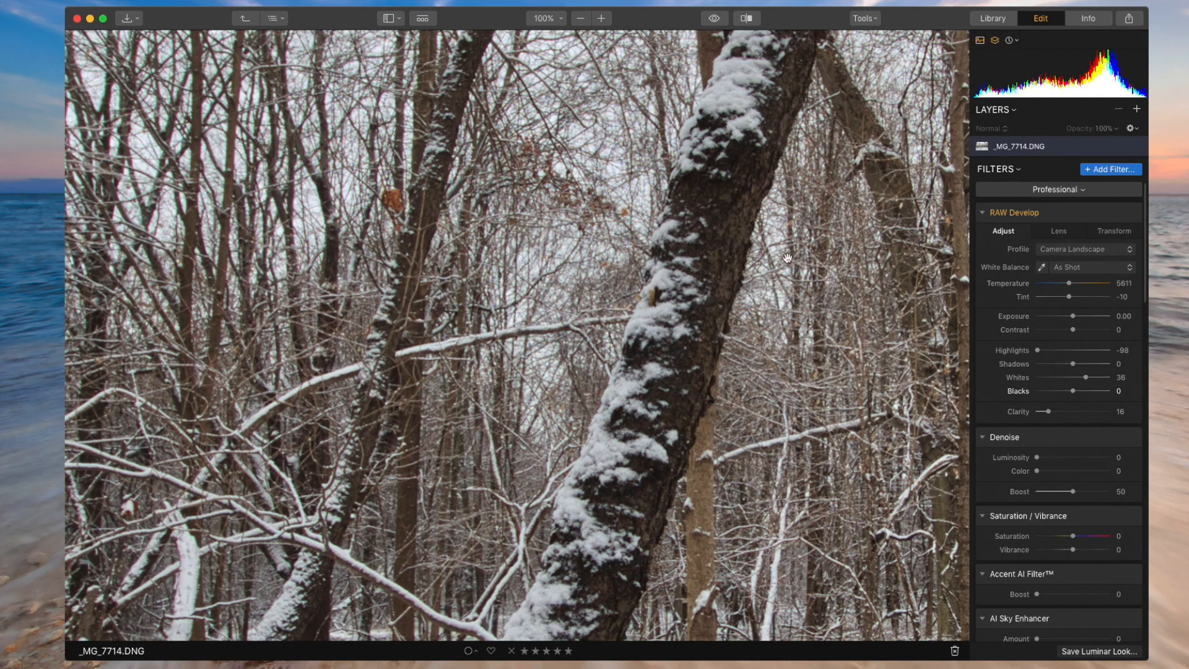
{"action": "left_click_drag", "start_coordinate": [788, 259], "coordinate": [398, 193]}
{"action": "left_click_drag", "start_coordinate": [495, 291], "coordinate": [689, 184]}
{"action": "left_click_drag", "start_coordinate": [485, 222], "coordinate": [502, 215]}
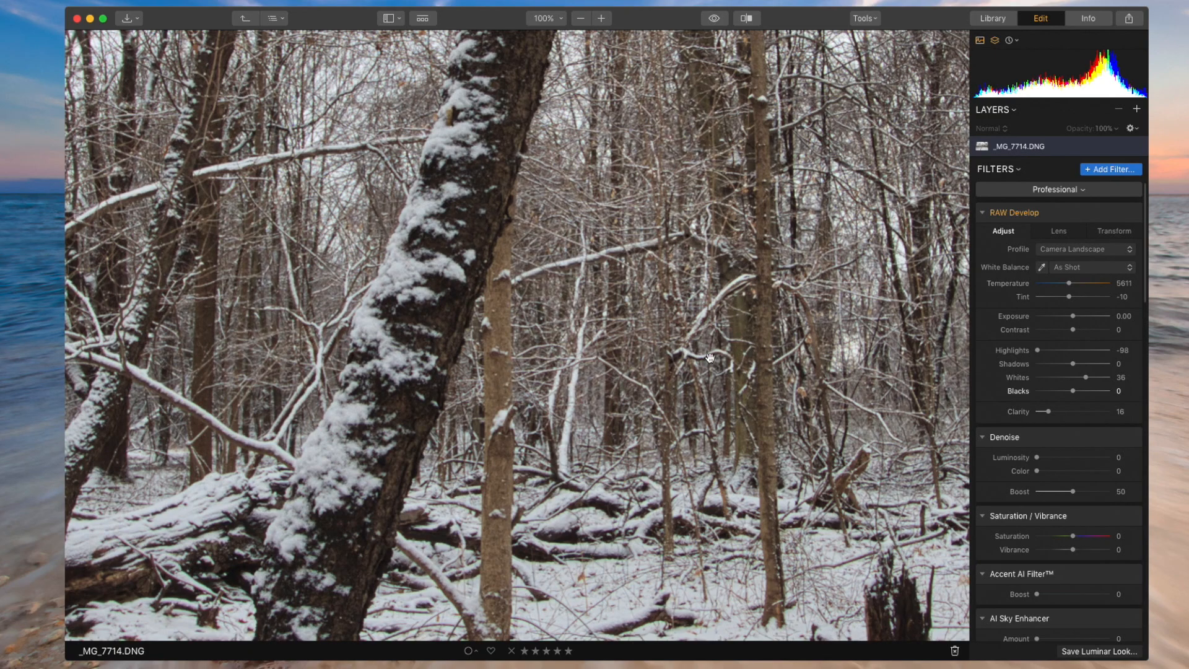
{"action": "left_click", "coordinate": [835, 289]}
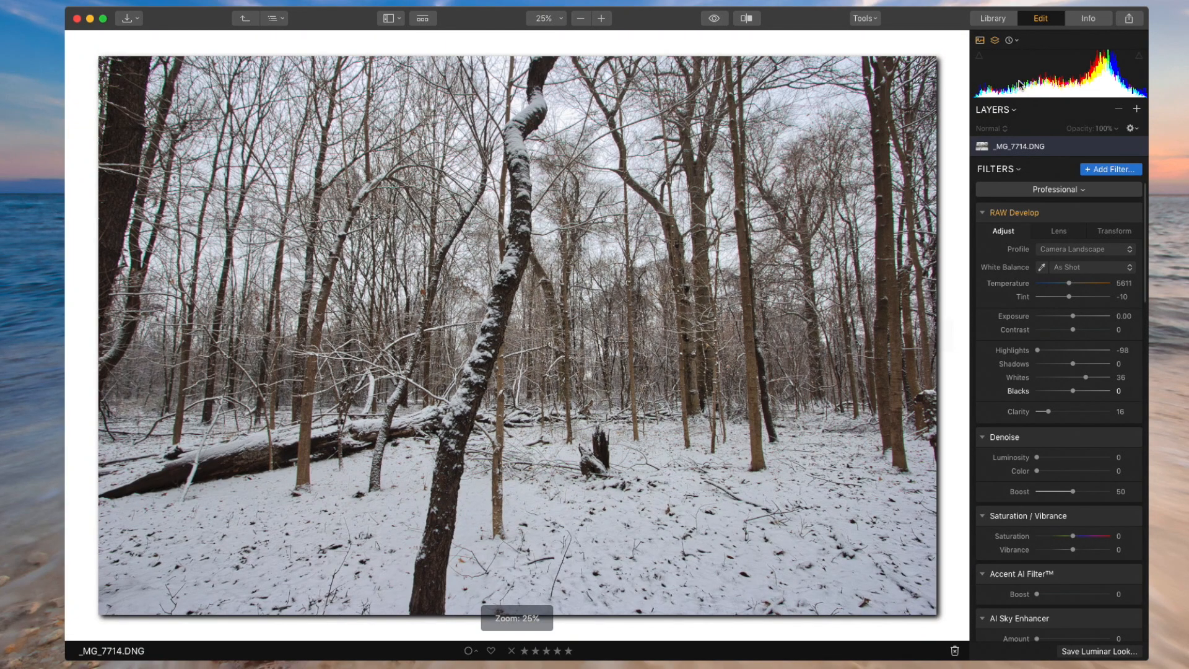
Add a new adjustment layer above the photo and load the DETAILS filter workspace on it.
{"action": "left_click", "coordinate": [1137, 110]}
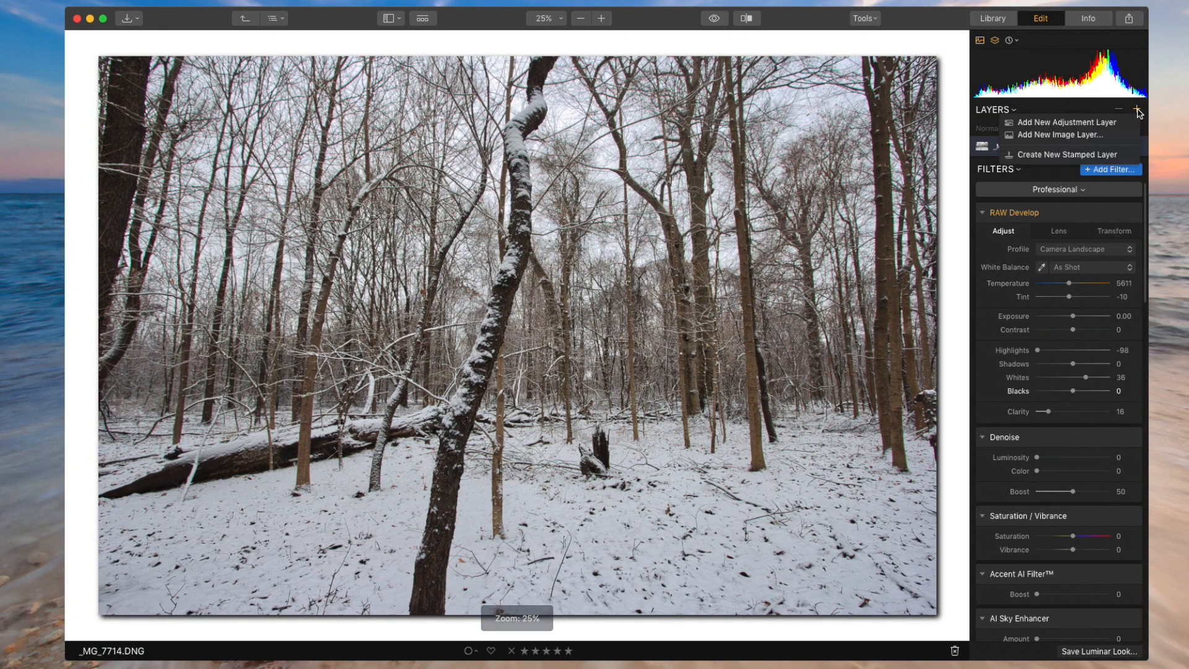
{"action": "left_click", "coordinate": [1066, 122]}
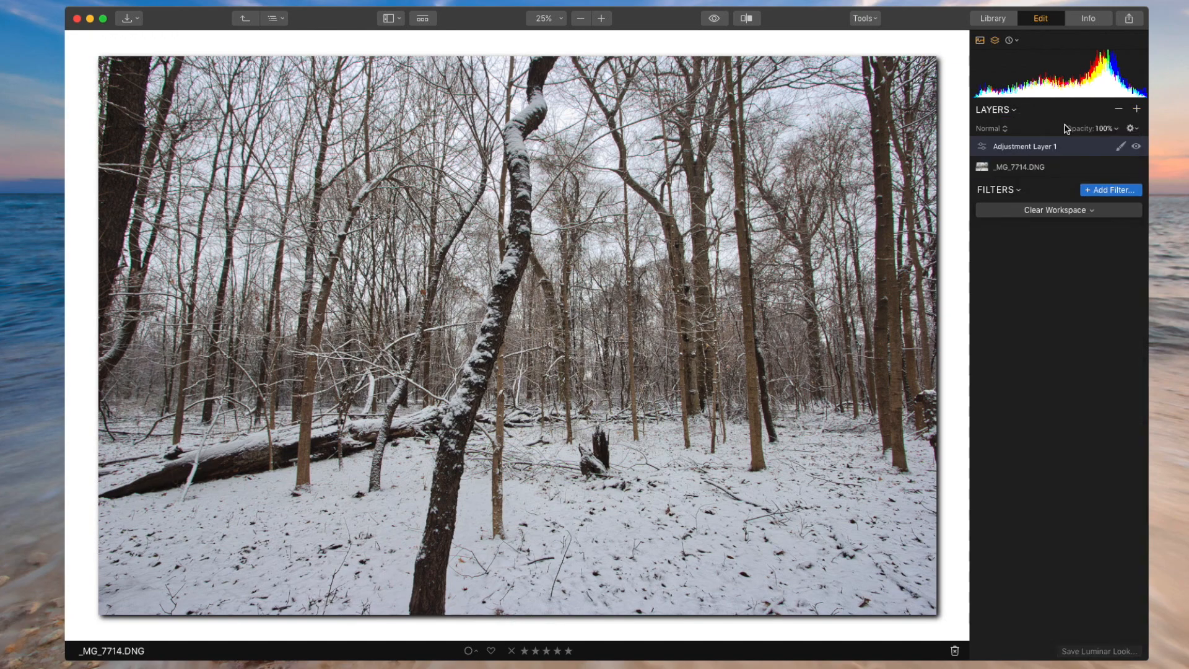
{"action": "left_click", "coordinate": [1066, 212]}
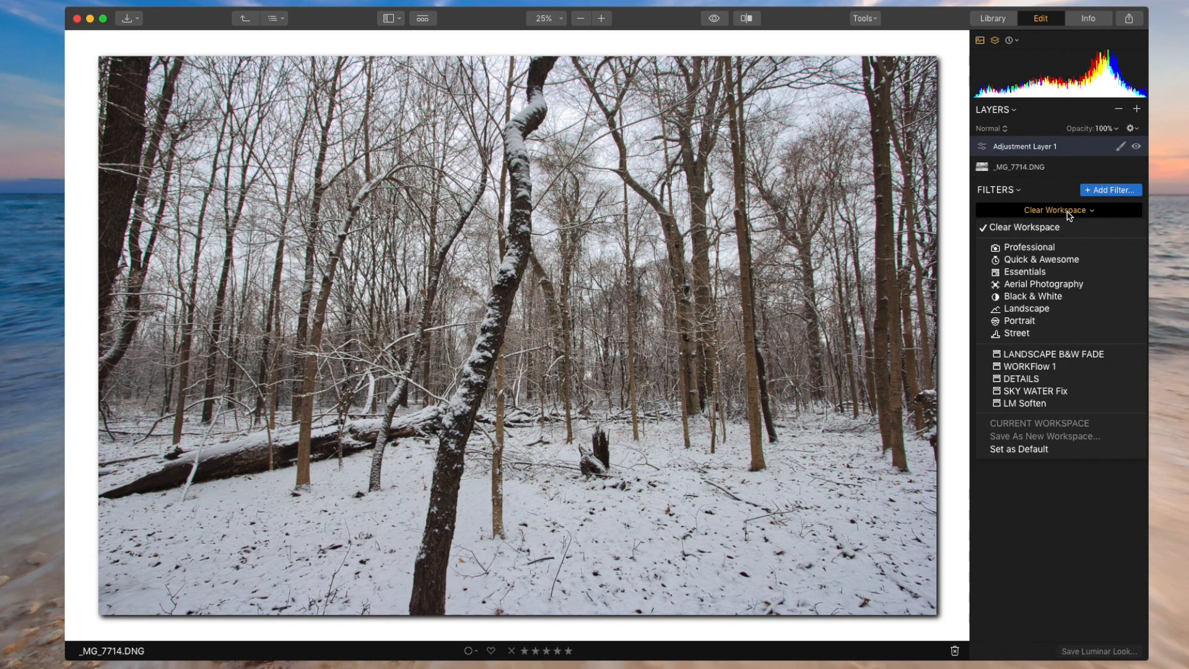
{"action": "left_click", "coordinate": [1024, 379]}
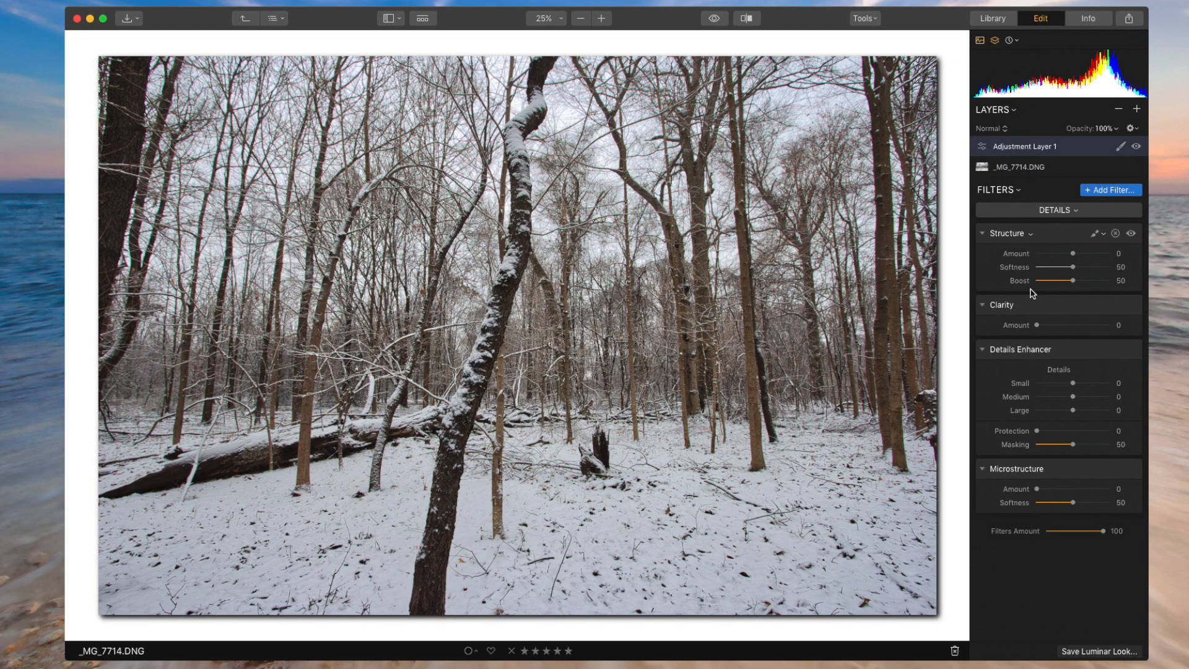
Add the Develop filter to the adjustment layer from the filters catalog.
{"action": "left_click", "coordinate": [1112, 192]}
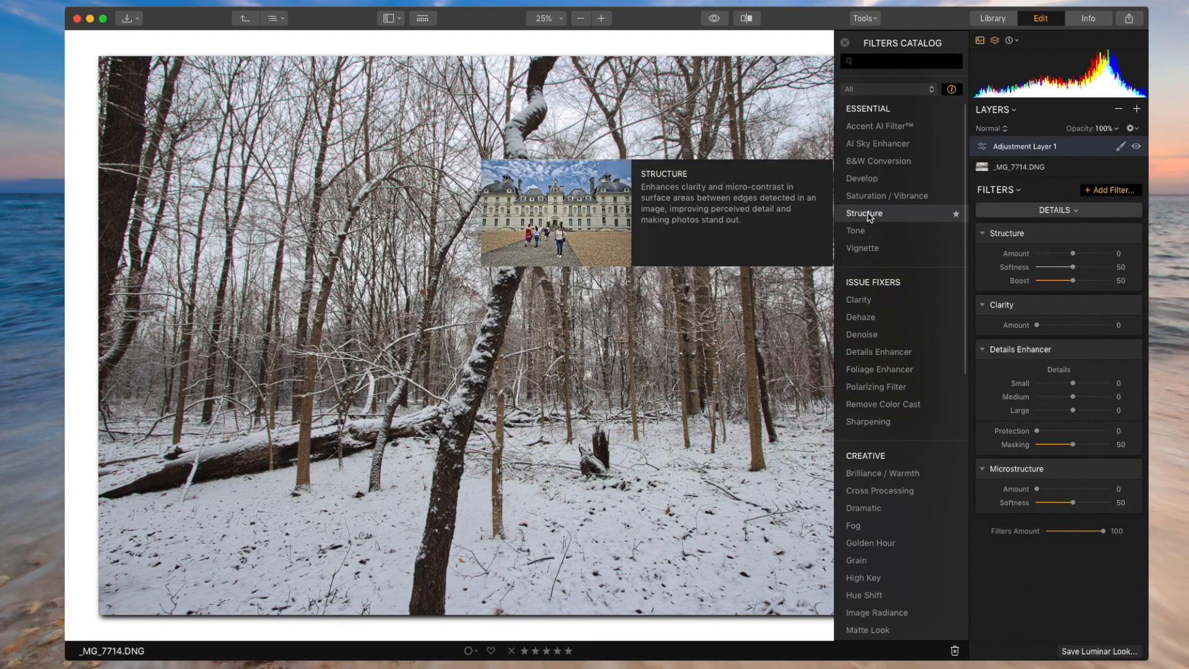
{"action": "left_click", "coordinate": [870, 179]}
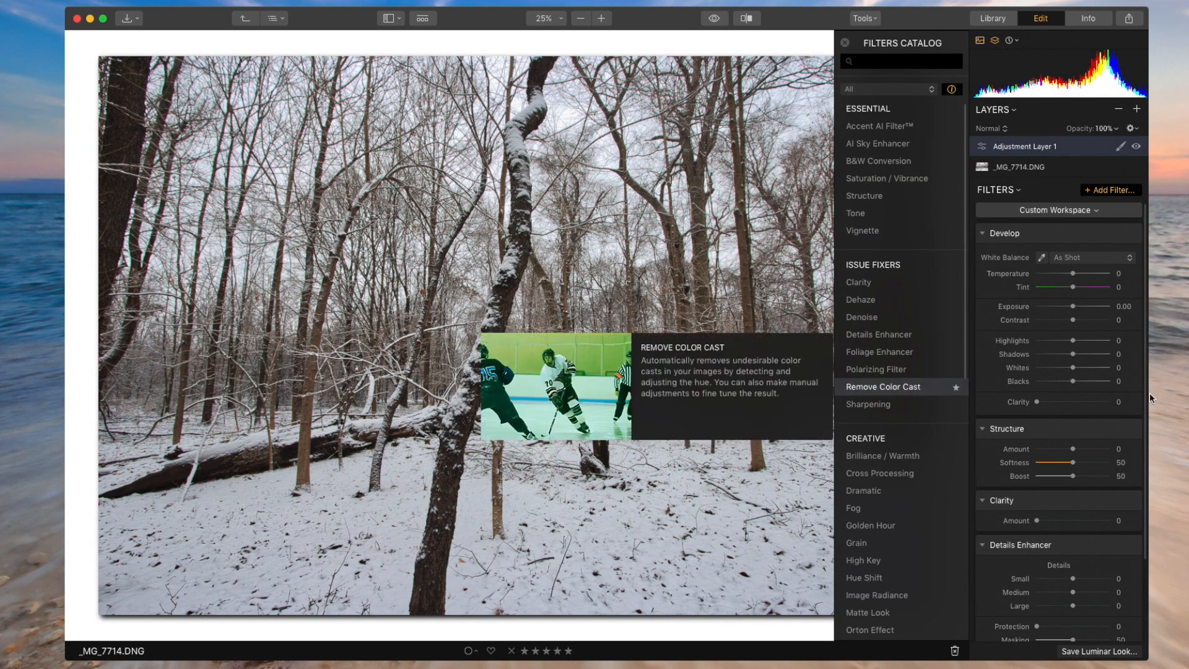
{"action": "left_click", "coordinate": [844, 42]}
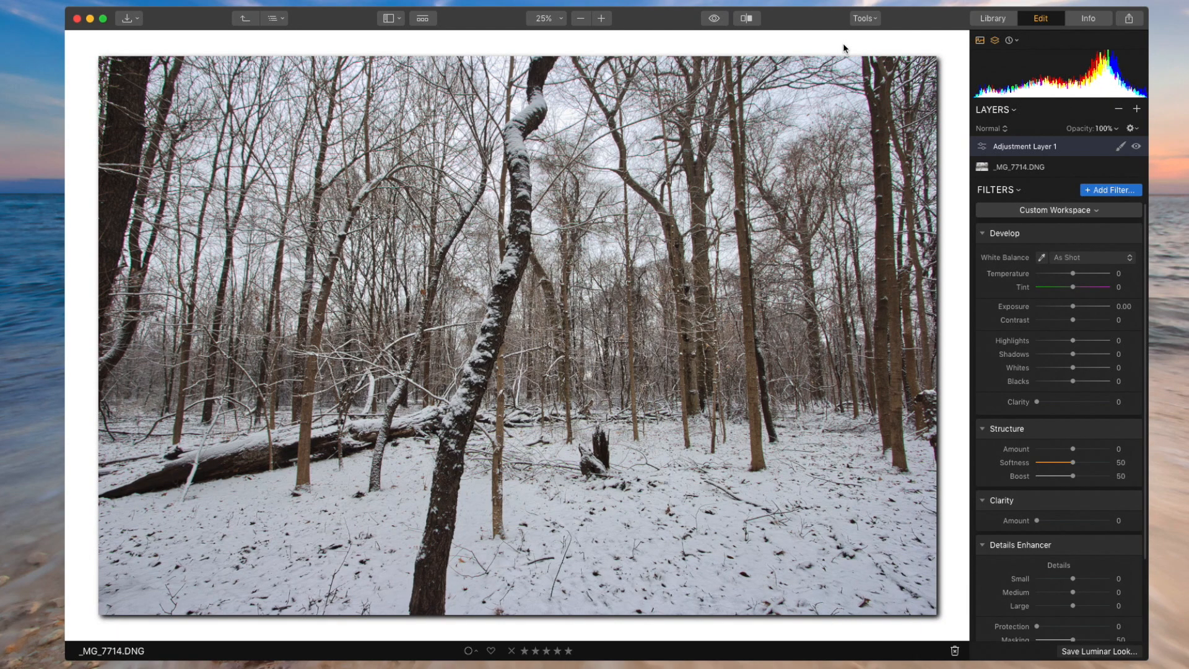
Try Develop contrast at 63 and 39 on the adjustment layer, and reset it to 0.
{"action": "left_click_drag", "start_coordinate": [1073, 321], "coordinate": [1100, 325]}
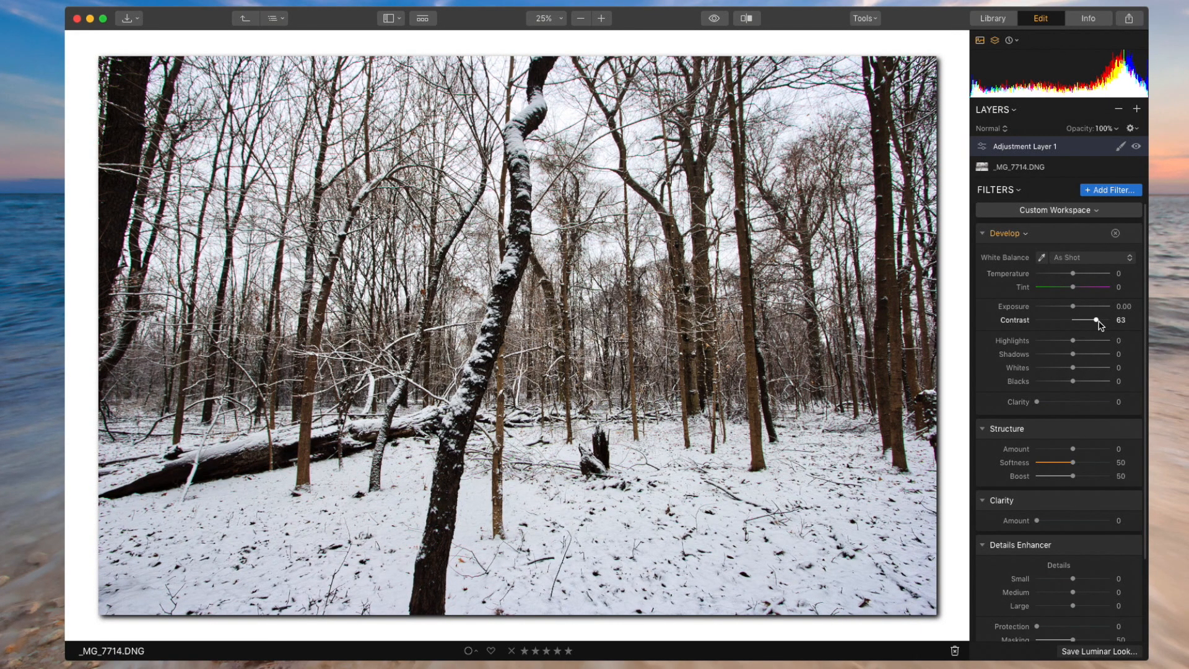
{"action": "left_click_drag", "start_coordinate": [1098, 323], "coordinate": [1089, 324]}
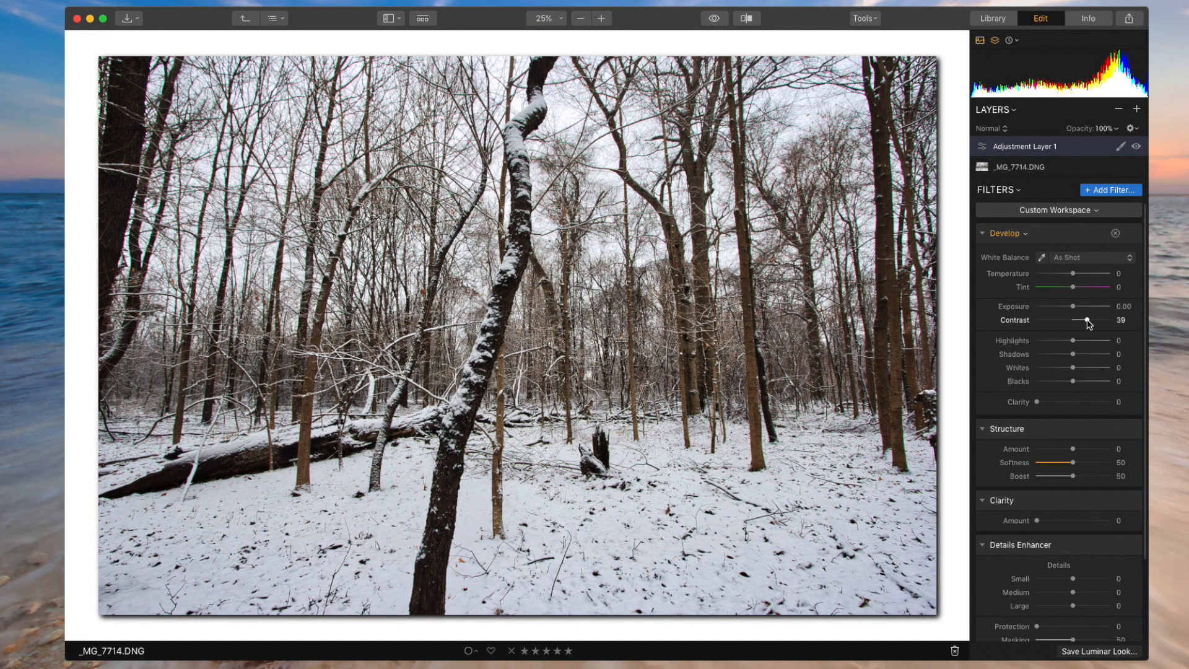
{"action": "double_click", "coordinate": [1086, 321]}
Set the Structure amount to 58 and the Details Enhancer small details to 44, checking the trunks at 100% zoom.
{"action": "scroll", "coordinate": [1080, 363], "scroll_direction": "down", "scroll_amount": 3}
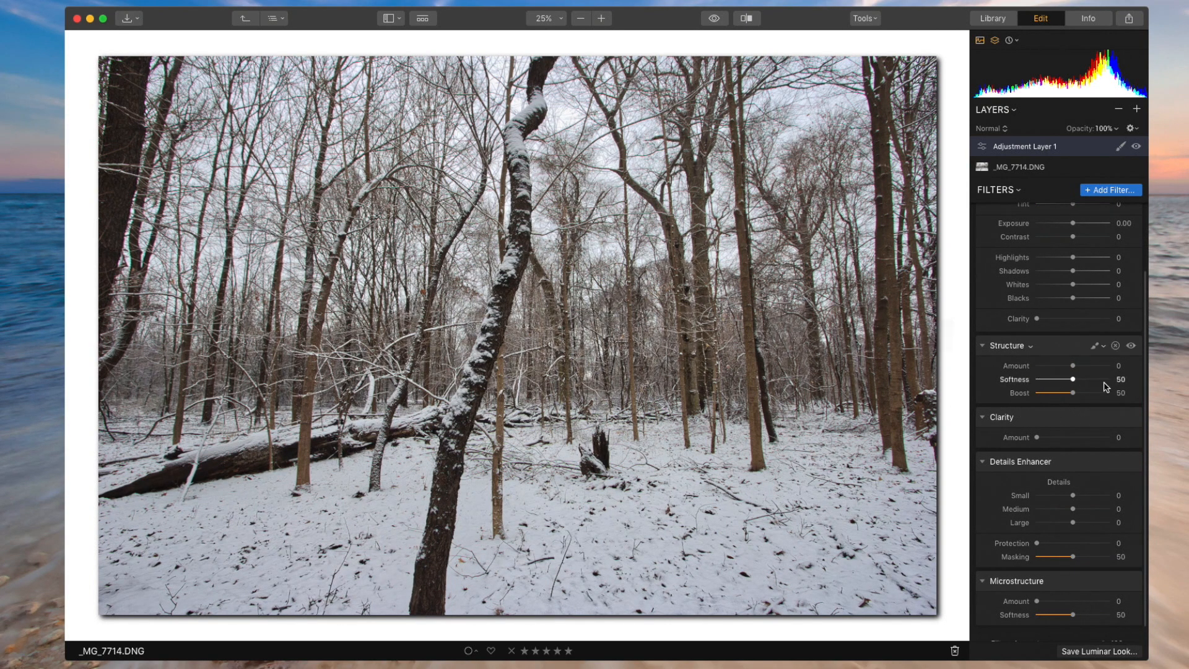
{"action": "left_click_drag", "start_coordinate": [1073, 366], "coordinate": [1085, 366]}
{"action": "left_click", "coordinate": [525, 254]}
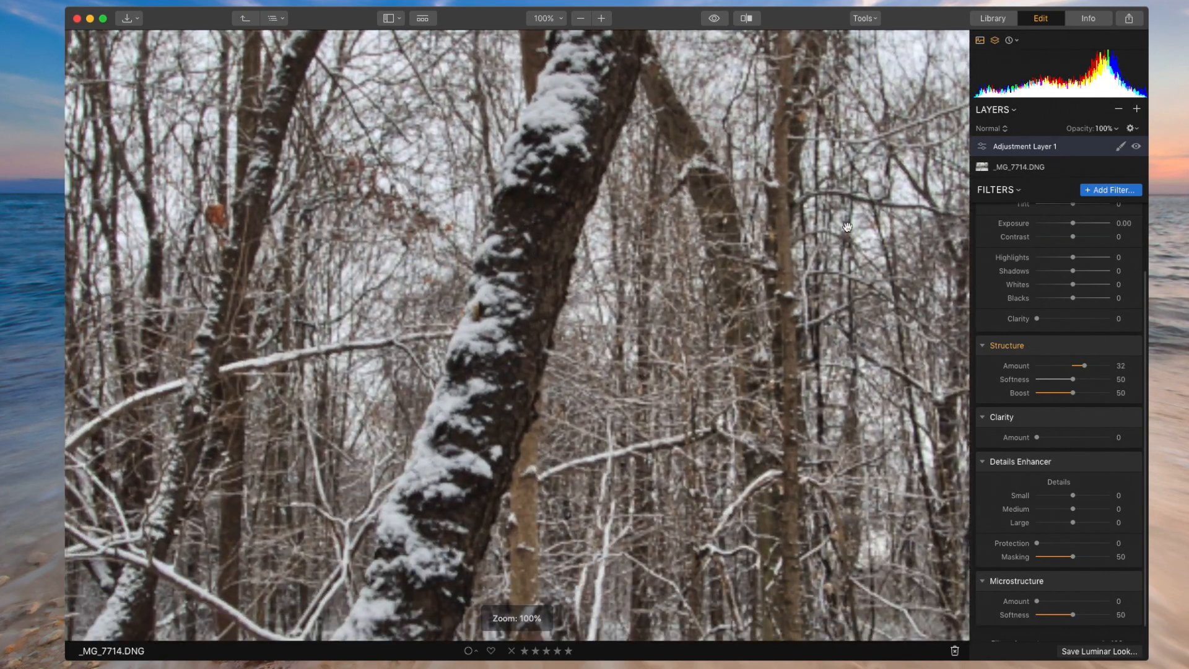
{"action": "left_click_drag", "start_coordinate": [1084, 366], "coordinate": [1094, 366]}
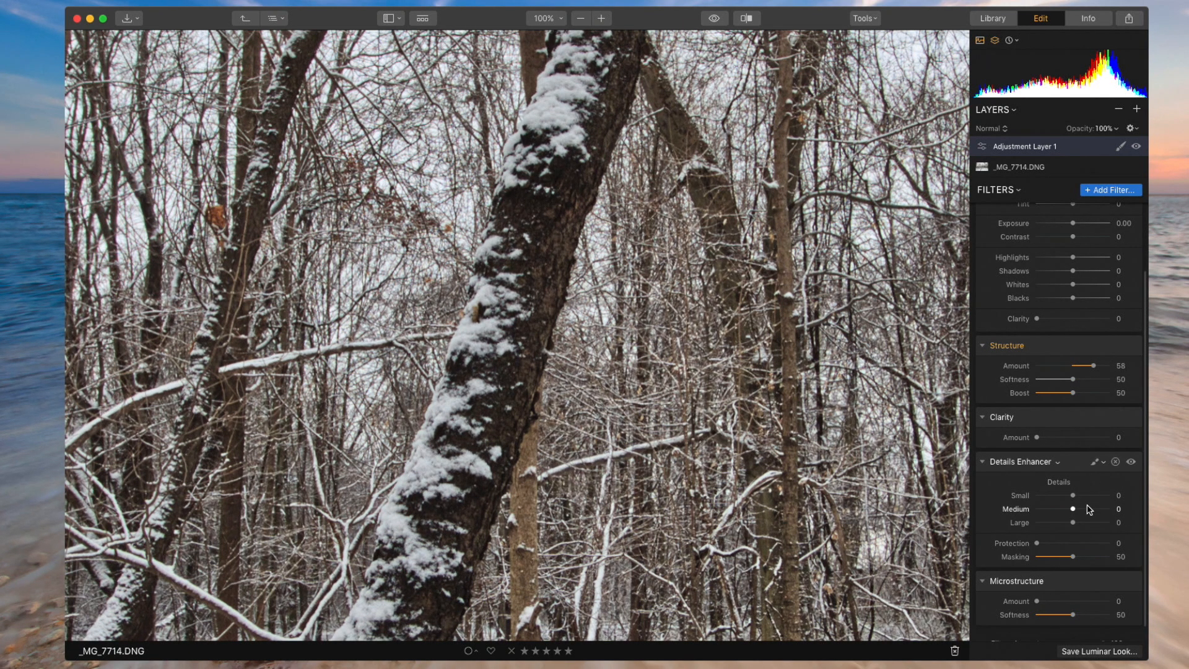
{"action": "left_click_drag", "start_coordinate": [1077, 497], "coordinate": [1091, 500]}
{"action": "scroll", "coordinate": [1070, 534], "scroll_direction": "down", "scroll_amount": 1}
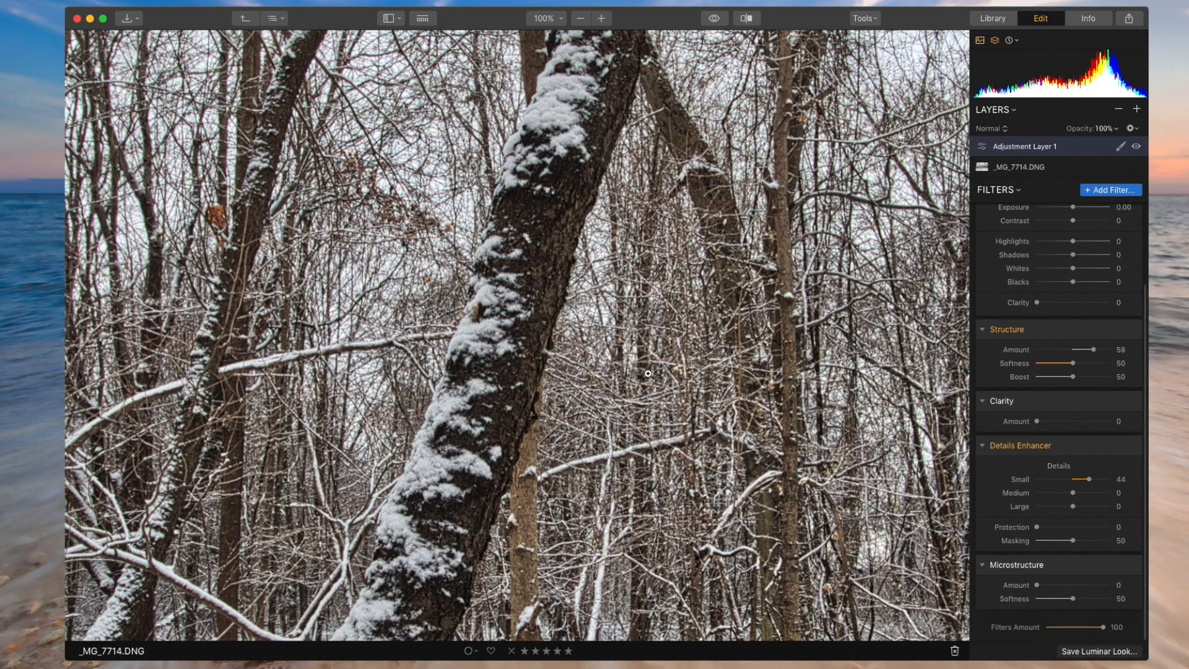
{"action": "left_click", "coordinate": [678, 399]}
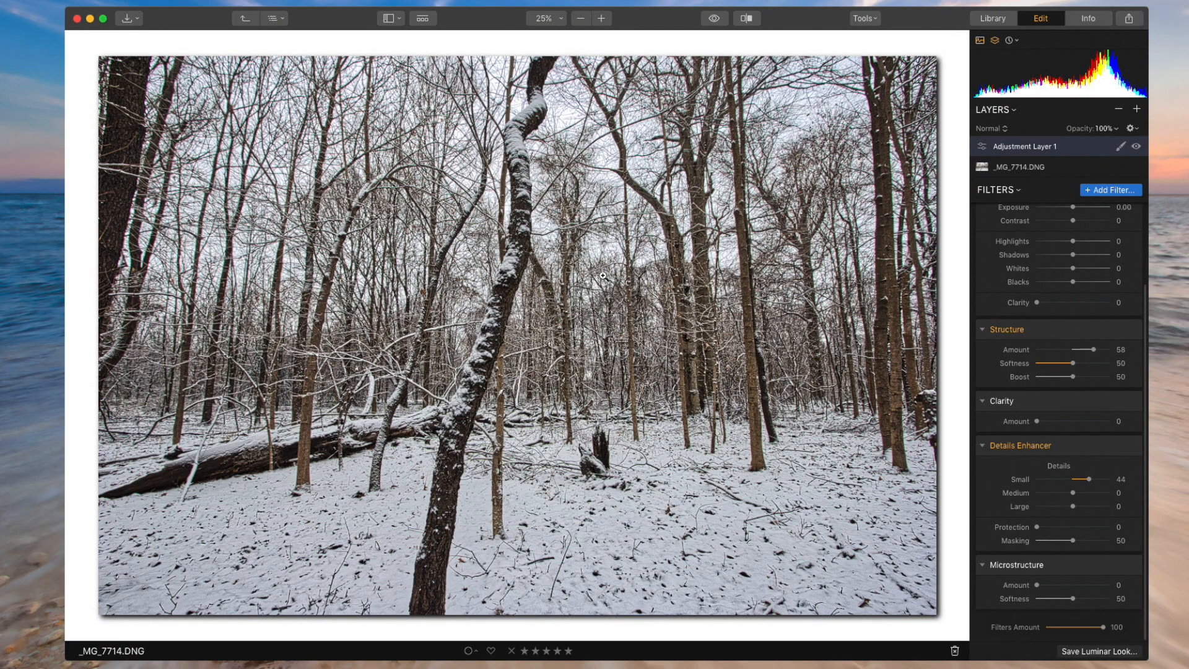
Try a Develop contrast of 32 on top of the detail adjustments, and reset it to 0.
{"action": "scroll", "coordinate": [1045, 345], "scroll_direction": "up", "scroll_amount": 3}
{"action": "scroll", "coordinate": [1046, 337], "scroll_direction": "up", "scroll_amount": 2}
{"action": "left_click_drag", "start_coordinate": [1074, 310], "coordinate": [1087, 315]}
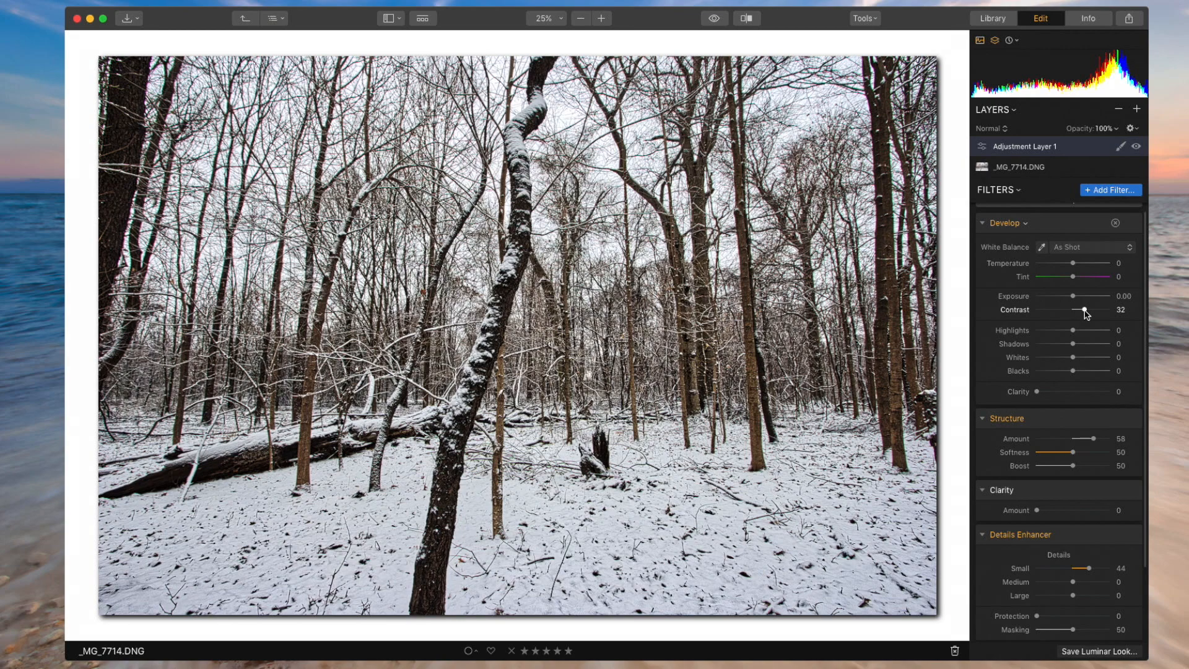
{"action": "double_click", "coordinate": [1085, 311]}
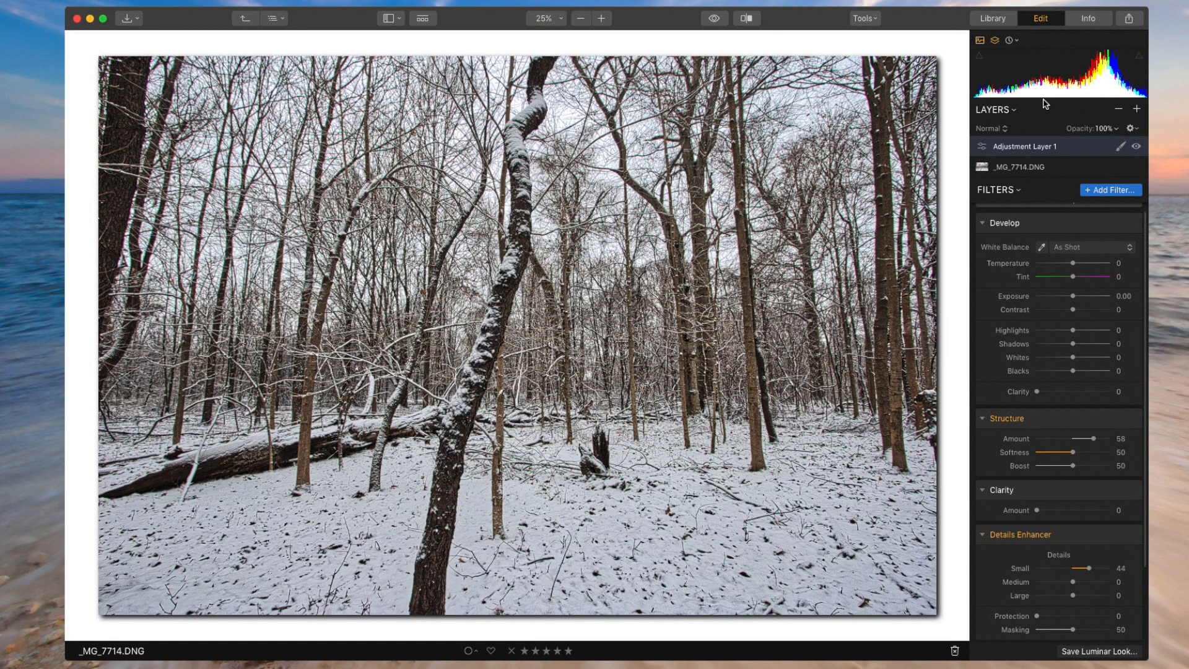
Create a luminosity mask on the adjustment layer.
{"action": "left_click", "coordinate": [1121, 146]}
{"action": "left_click", "coordinate": [1141, 208]}
Toggle the adjustment layer's mask visibility to compare the image with and without the mask.
{"action": "right_click", "coordinate": [987, 150]}
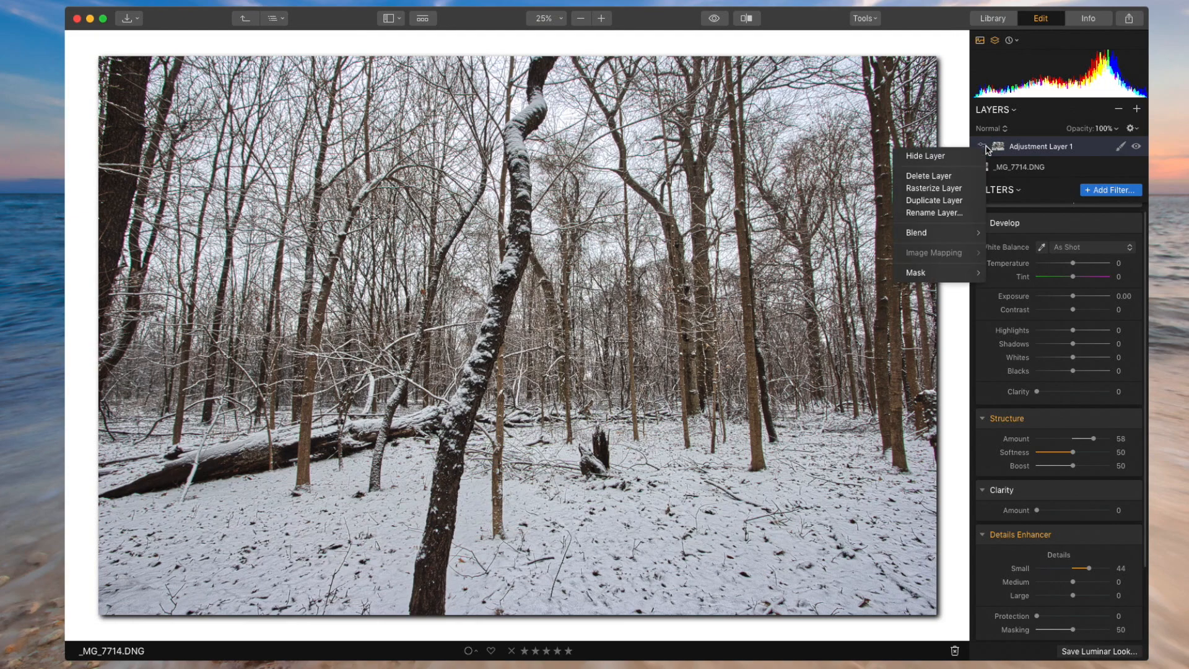
{"action": "mouse_move", "coordinate": [939, 275]}
{"action": "left_click", "coordinate": [1013, 349]}
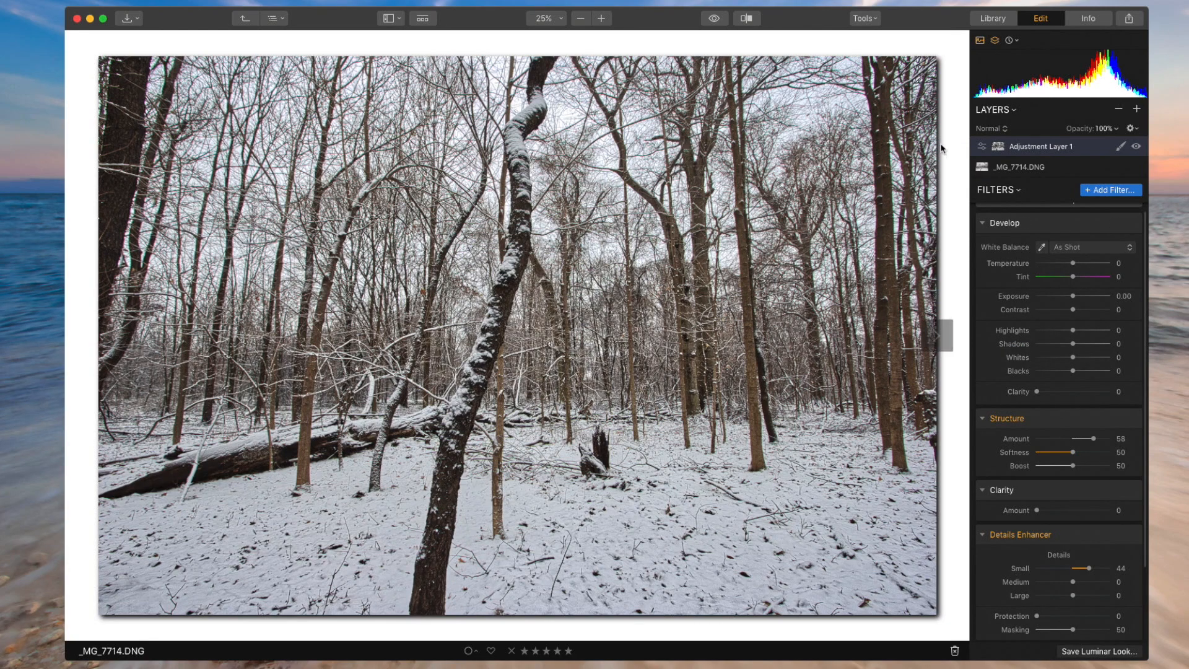
{"action": "right_click", "coordinate": [987, 151]}
{"action": "mouse_move", "coordinate": [950, 274]}
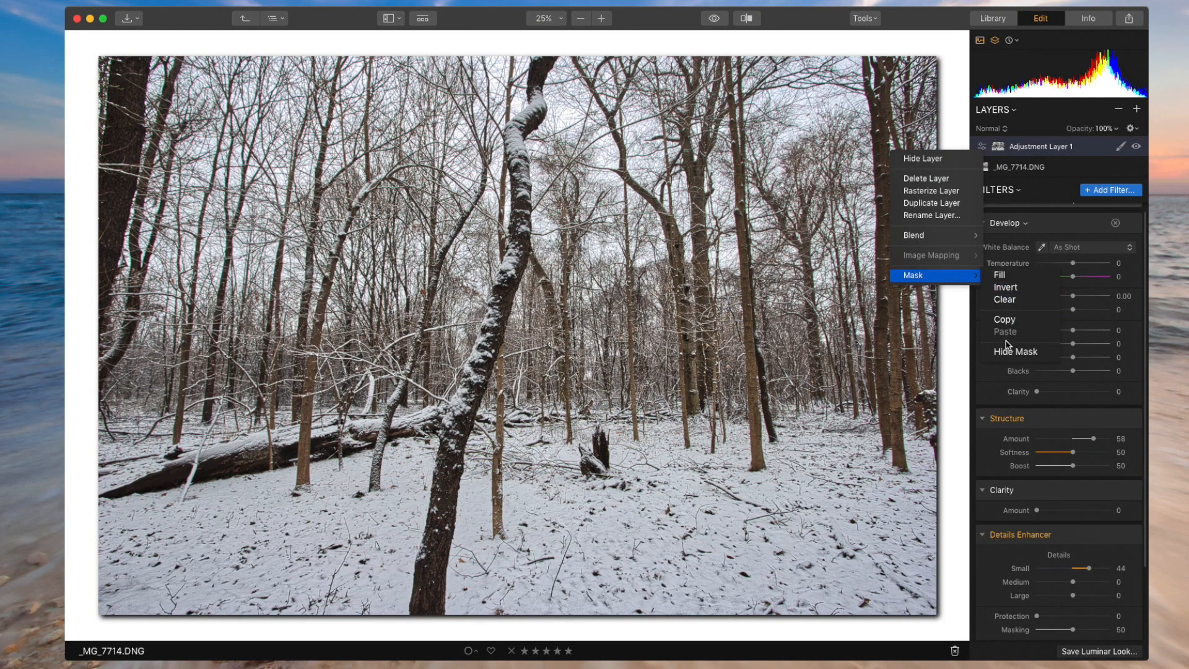
{"action": "left_click", "coordinate": [1016, 347]}
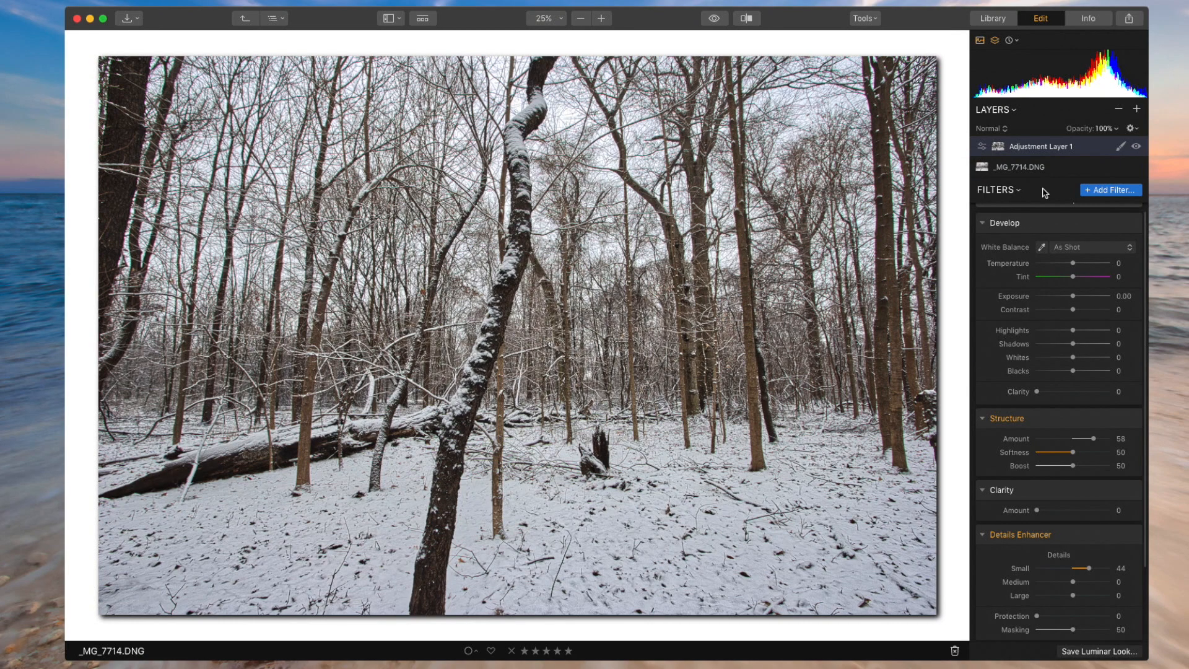
Open the adjustment layer's mask for brush editing and display its red overlay.
{"action": "left_click", "coordinate": [1122, 148]}
{"action": "left_click", "coordinate": [1138, 163]}
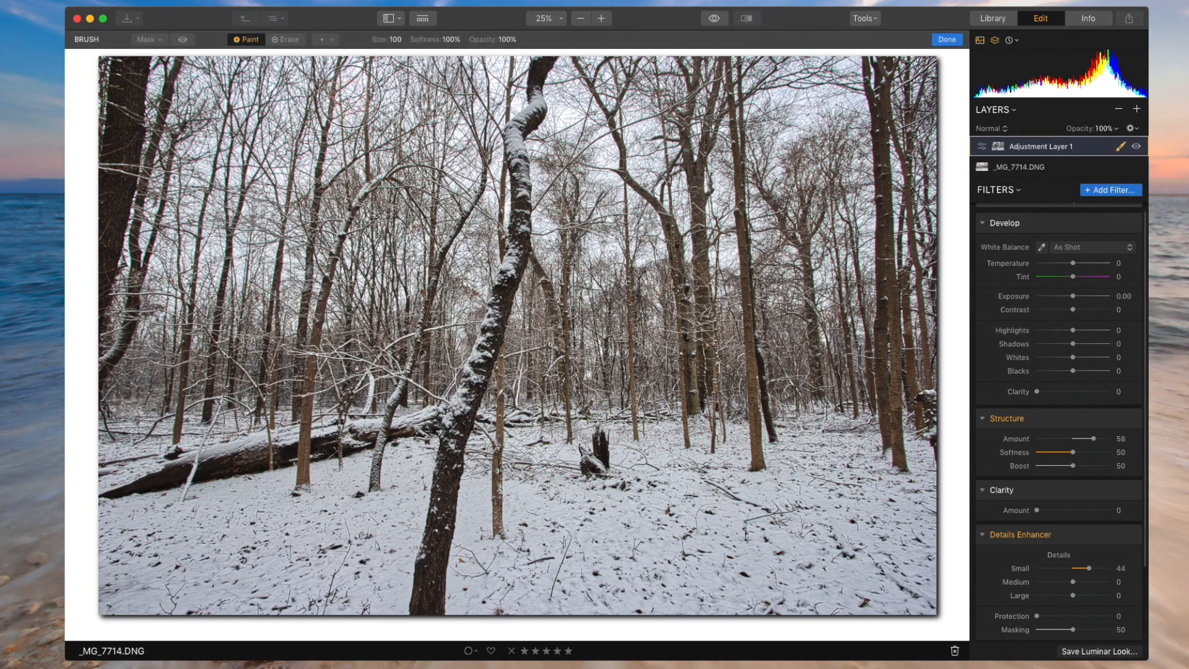
{"action": "left_click", "coordinate": [181, 41]}
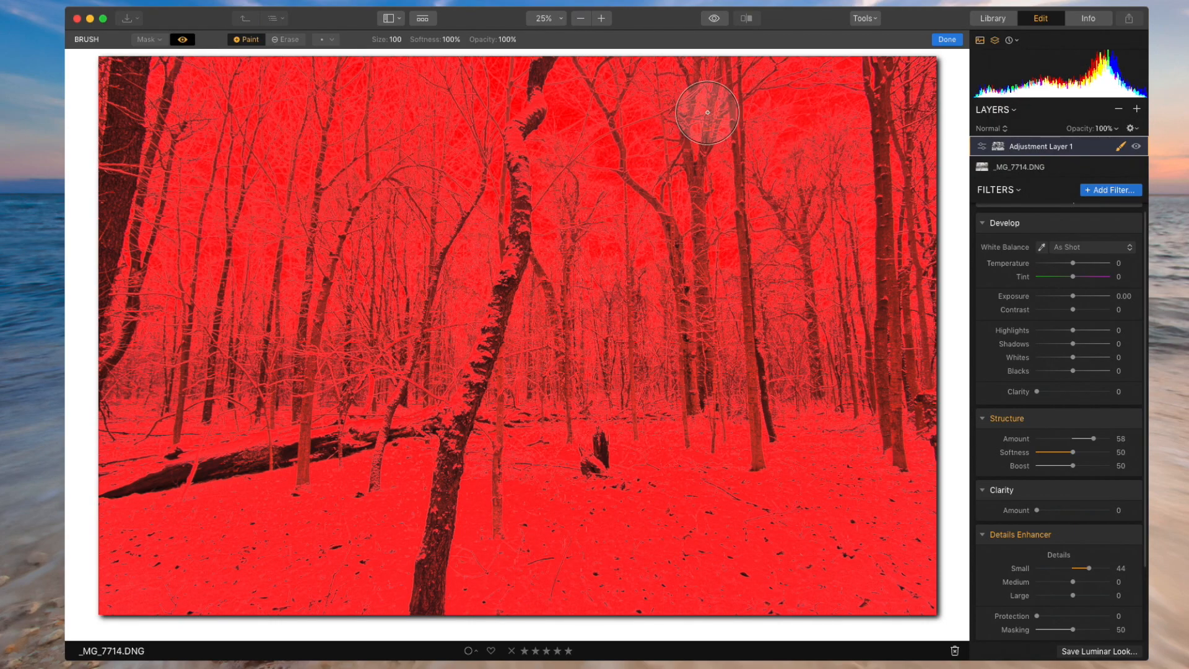
Invert the luminosity mask on Adjustment Layer 1, hide its red overlay and finish mask editing.
{"action": "right_click", "coordinate": [983, 150]}
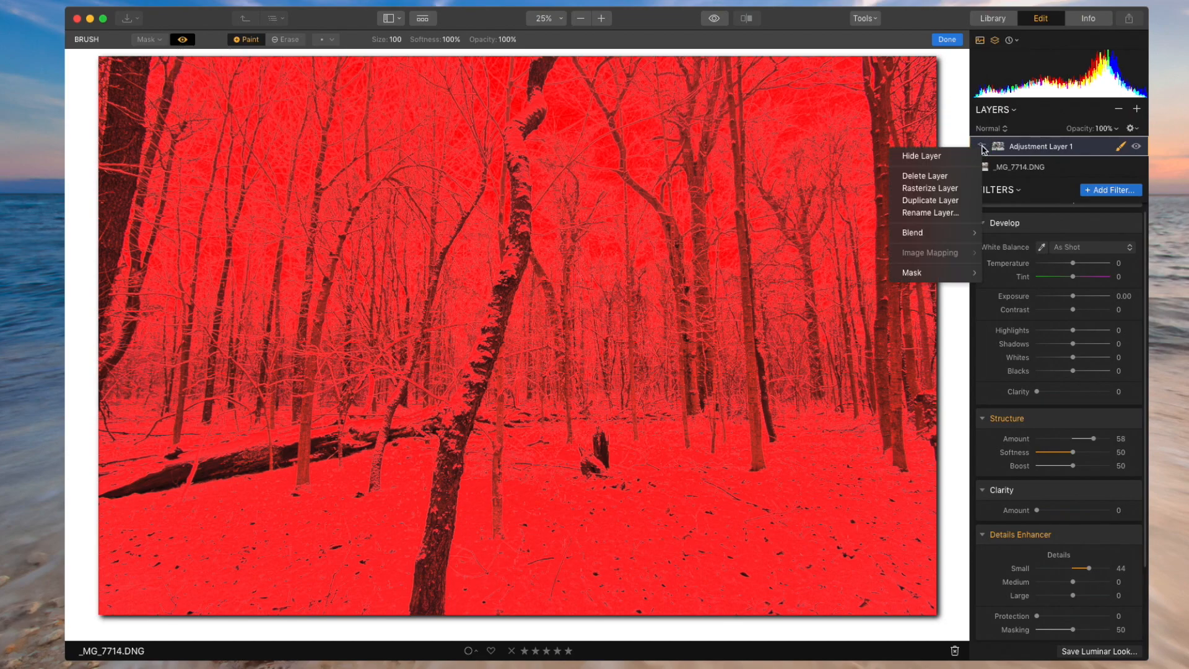
{"action": "mouse_move", "coordinate": [911, 272]}
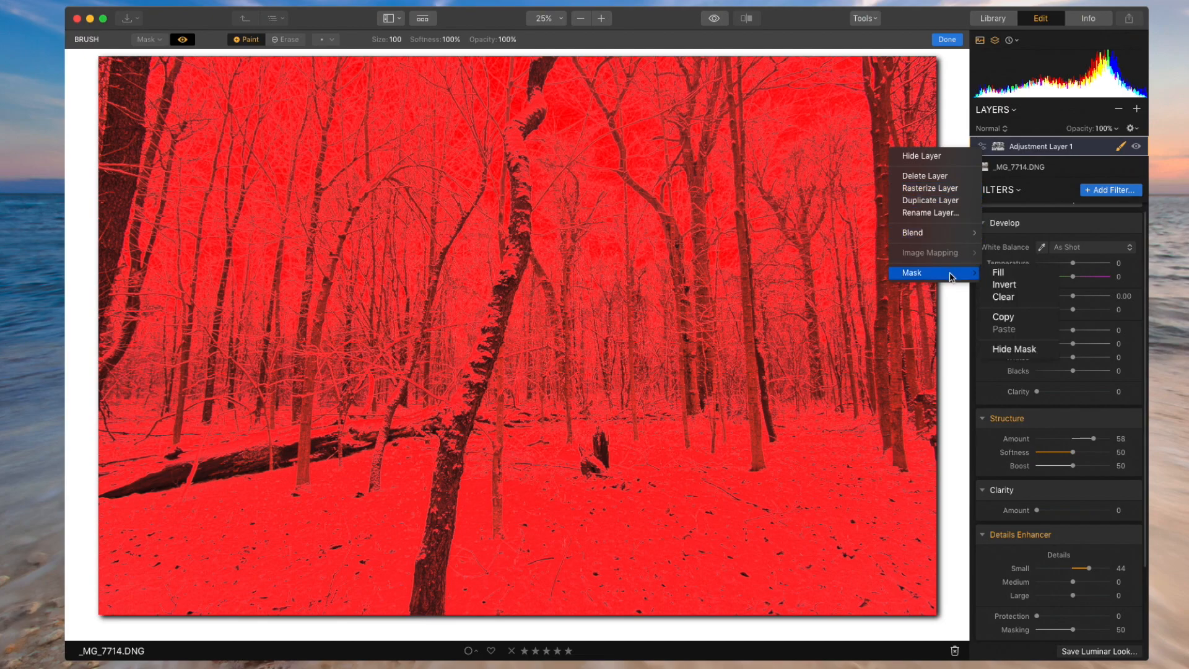
{"action": "left_click", "coordinate": [1019, 286]}
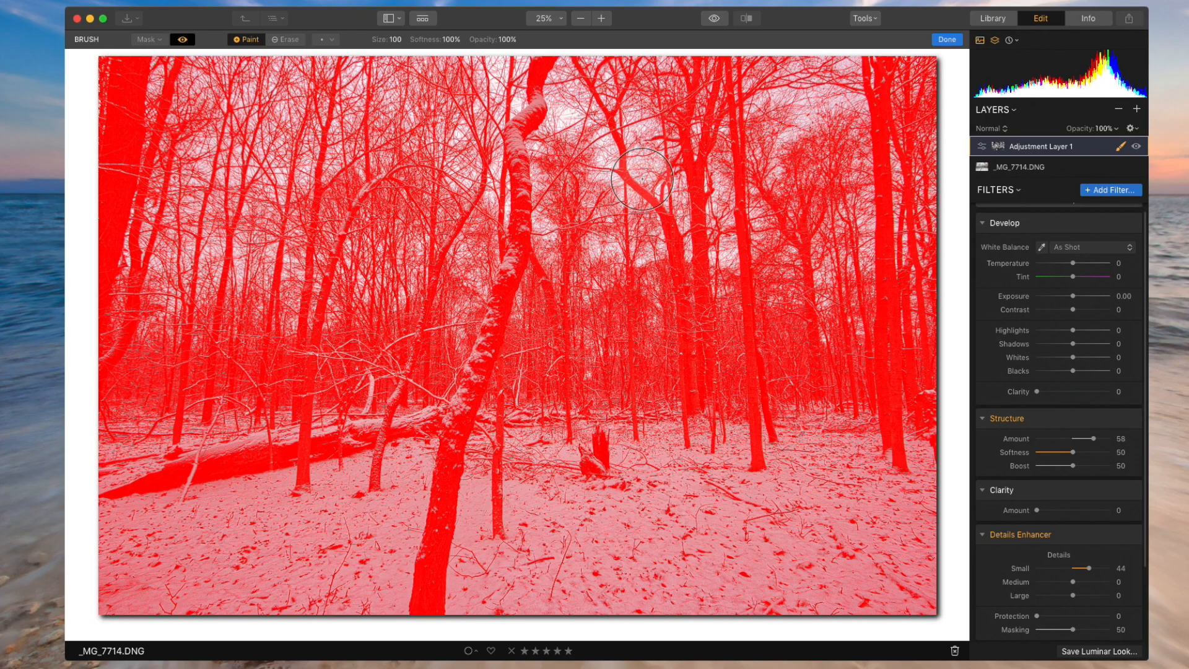
{"action": "left_click", "coordinate": [183, 39]}
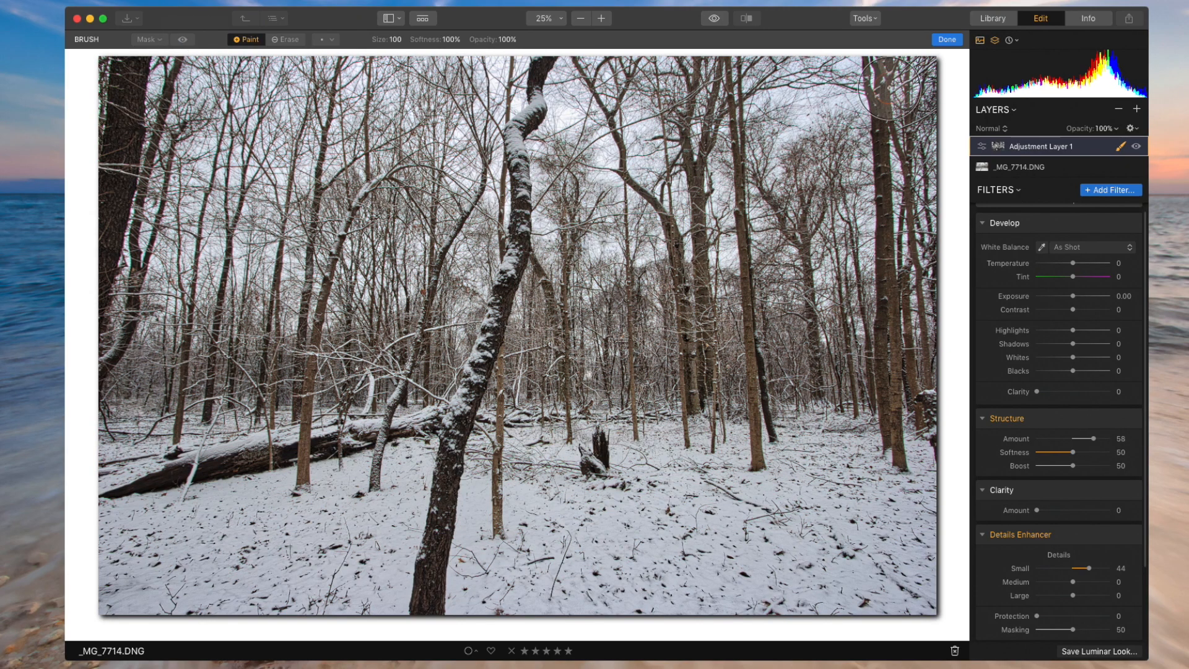
{"action": "left_click", "coordinate": [946, 39]}
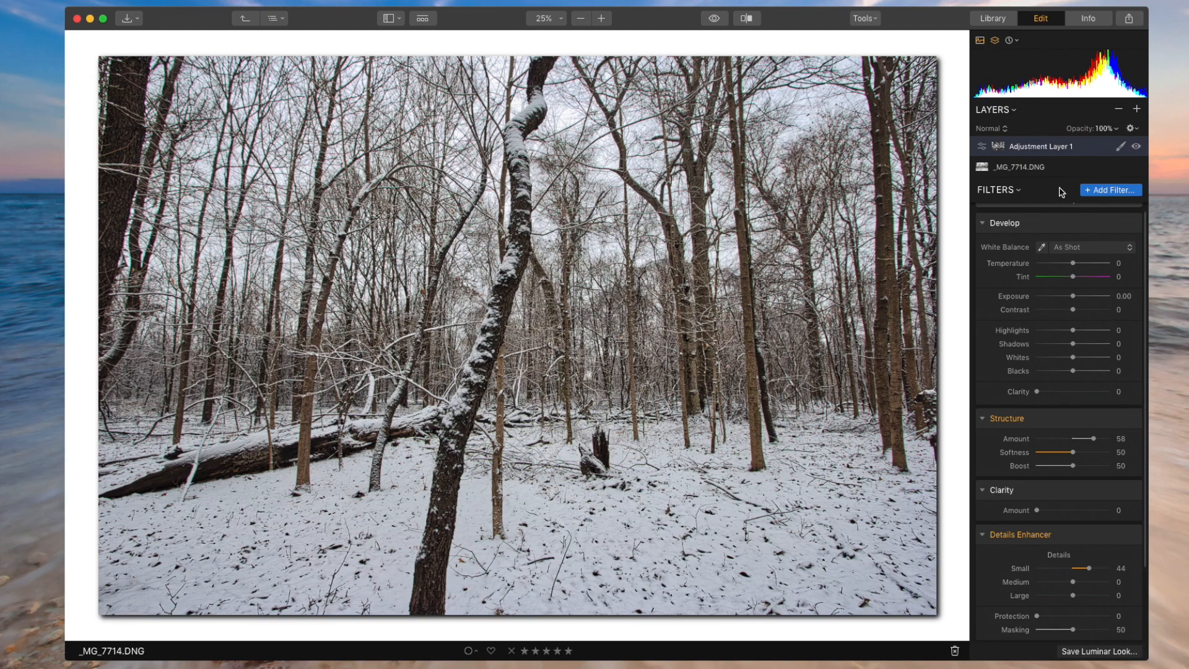
Toggle Adjustment Layer 1's visibility to compare the photo, and inspect the snowy trunk at 100% zoom.
{"action": "left_click", "coordinate": [1136, 147]}
{"action": "left_click", "coordinate": [1136, 147]}
{"action": "left_click", "coordinate": [485, 346]}
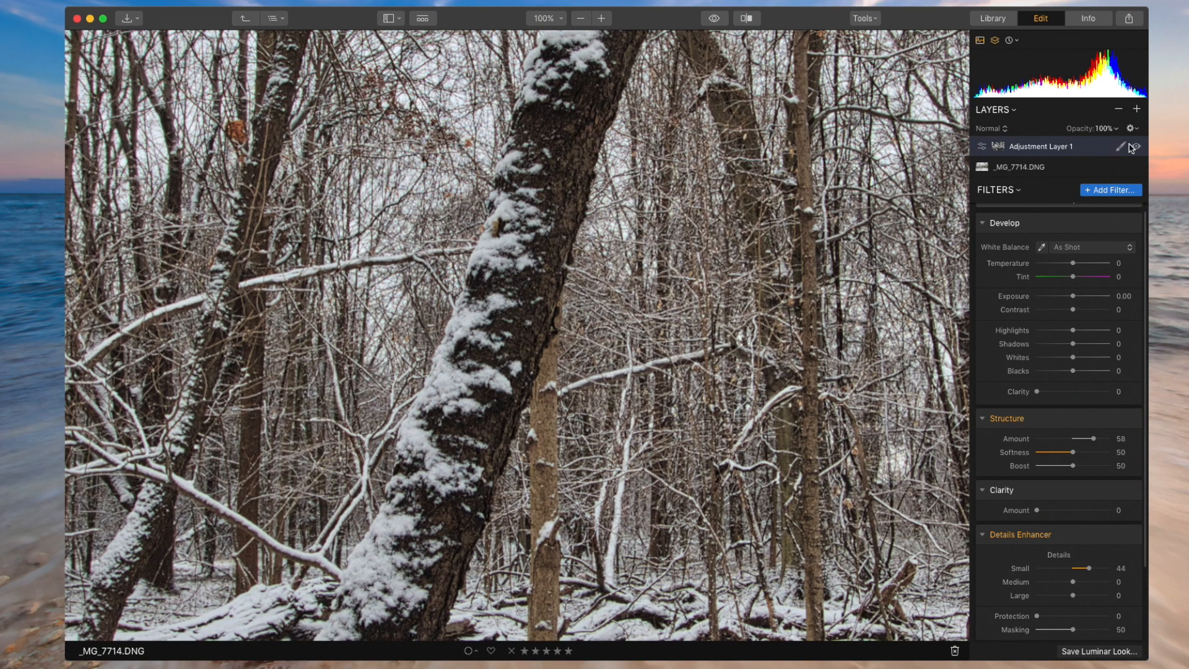
{"action": "left_click", "coordinate": [720, 275]}
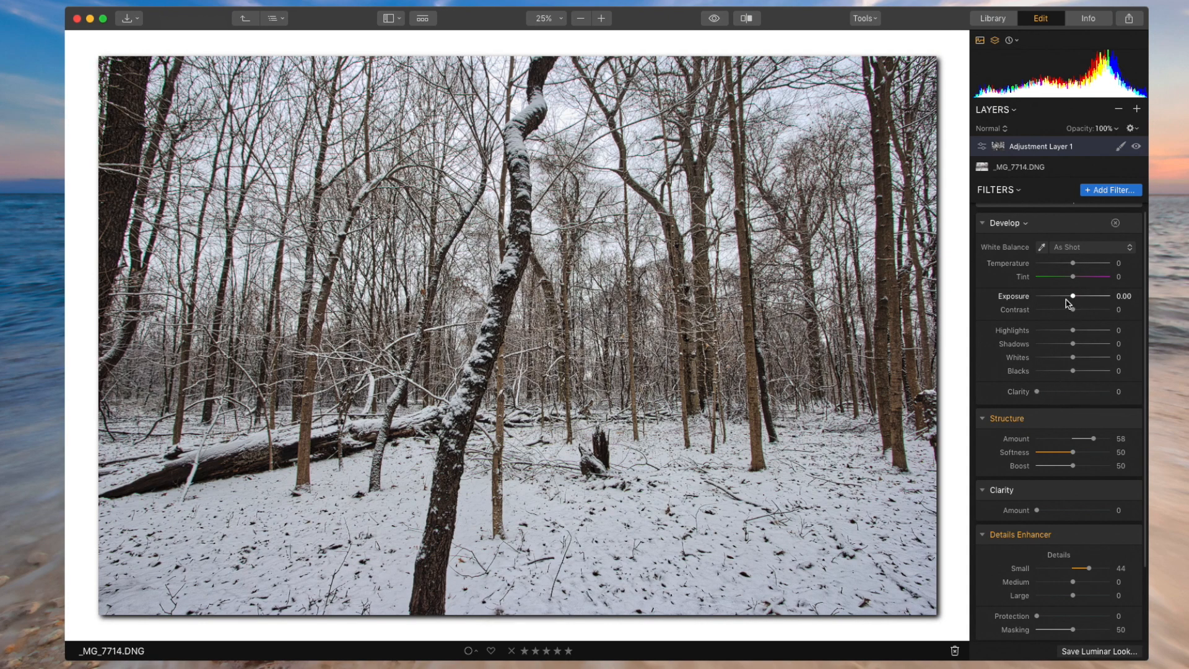
On Adjustment Layer 1, set Develop contrast to 28, Structure amount to 54 and Details Enhancer small details to 50.
{"action": "scroll", "coordinate": [1071, 310], "scroll_direction": "up", "scroll_amount": 1}
{"action": "left_click_drag", "start_coordinate": [1075, 322], "coordinate": [1085, 324]}
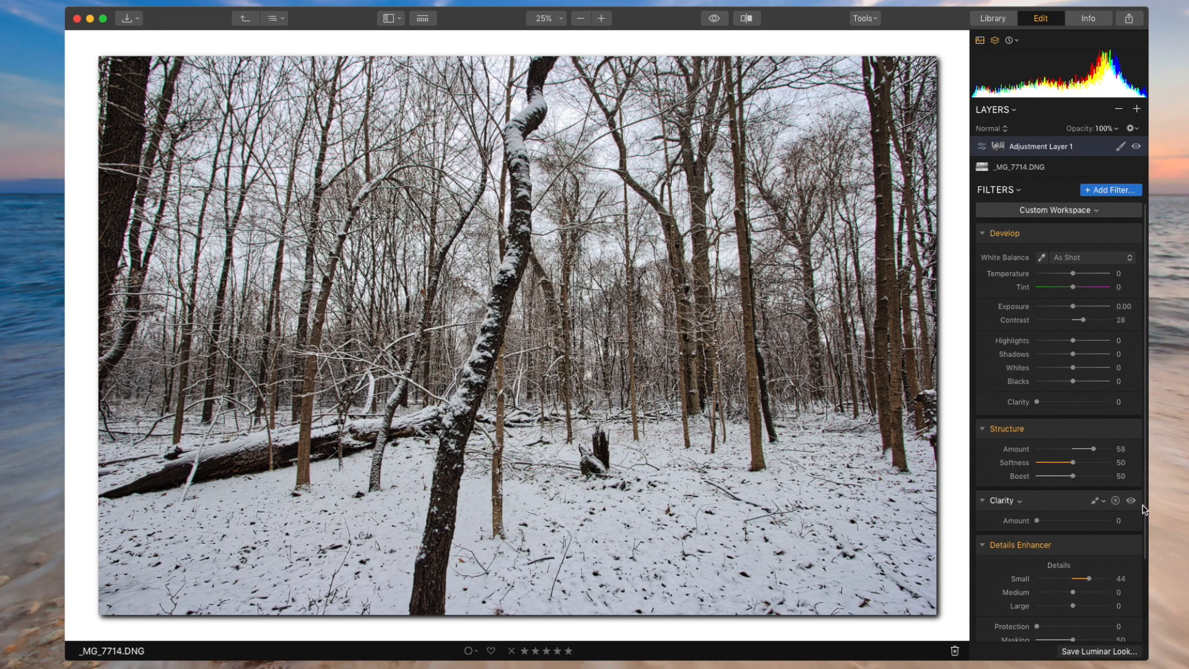
{"action": "left_click_drag", "start_coordinate": [1096, 455], "coordinate": [1094, 455]}
{"action": "left_click_drag", "start_coordinate": [1089, 579], "coordinate": [1094, 580]}
Compare the edited photo with the original, and examine the snow-covered ground at 100% zoom.
{"action": "left_click", "coordinate": [716, 18]}
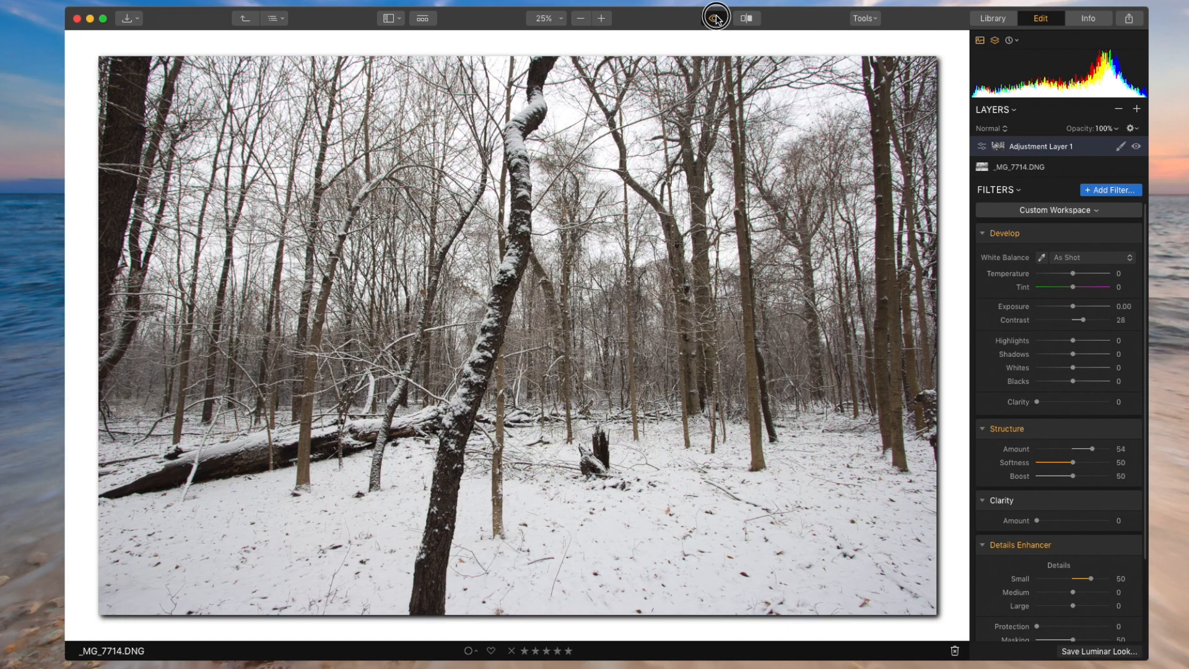
{"action": "left_click", "coordinate": [715, 19]}
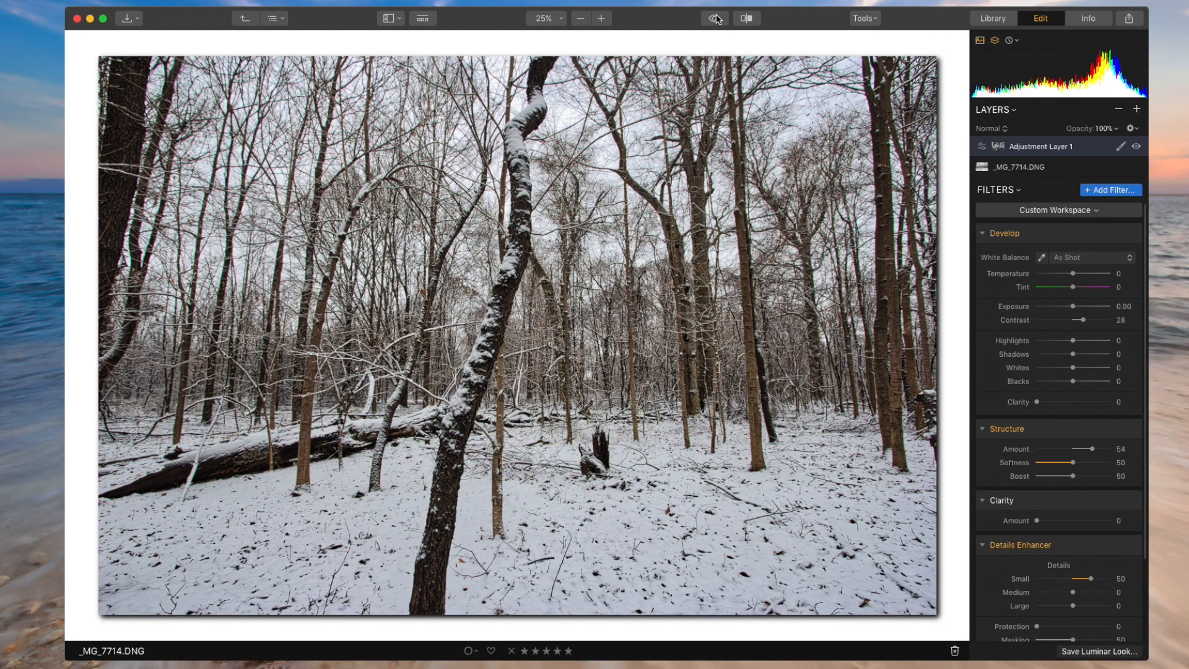
{"action": "left_click", "coordinate": [715, 18]}
{"action": "left_click", "coordinate": [715, 18]}
{"action": "left_click", "coordinate": [715, 18]}
{"action": "left_click", "coordinate": [685, 397]}
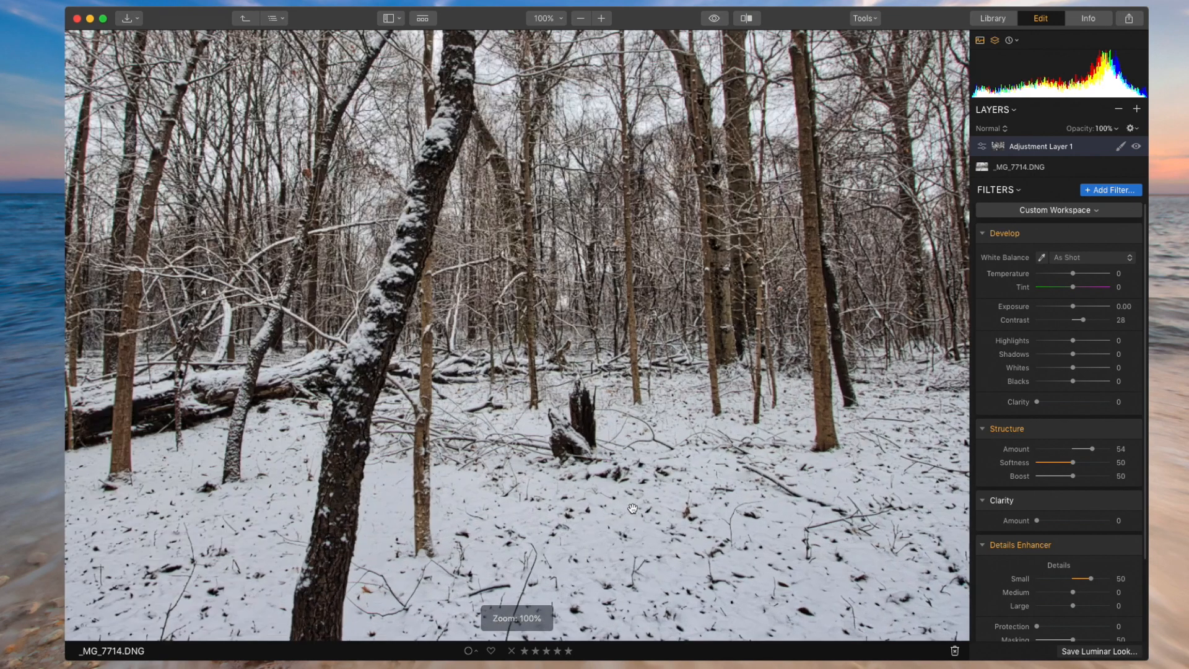
{"action": "scroll", "coordinate": [654, 491], "scroll_direction": "down", "scroll_amount": 5}
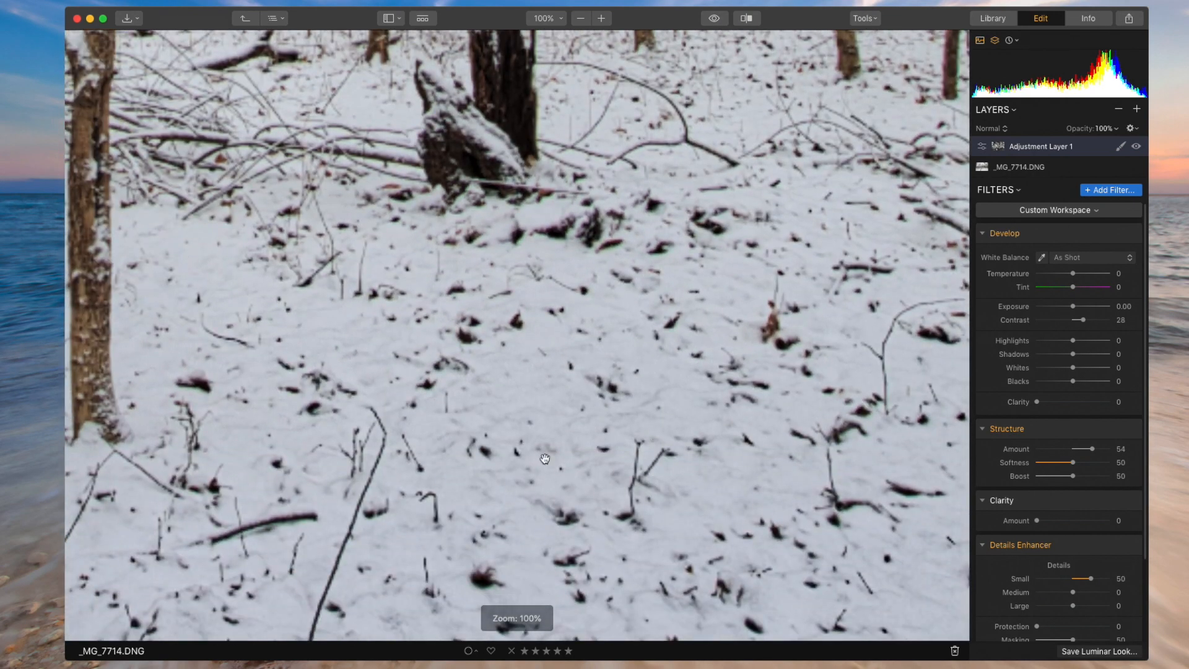
{"action": "left_click", "coordinate": [577, 482]}
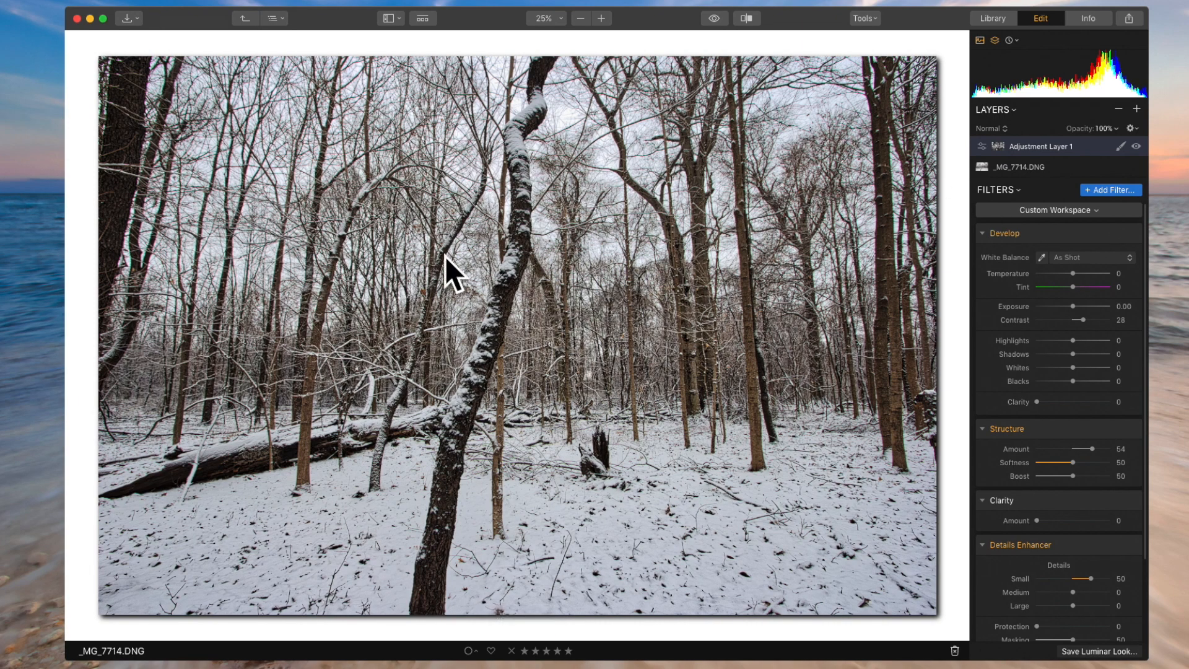
Add a second adjustment layer and load the LM Soften filter workspace on it.
{"action": "left_click", "coordinate": [1137, 110]}
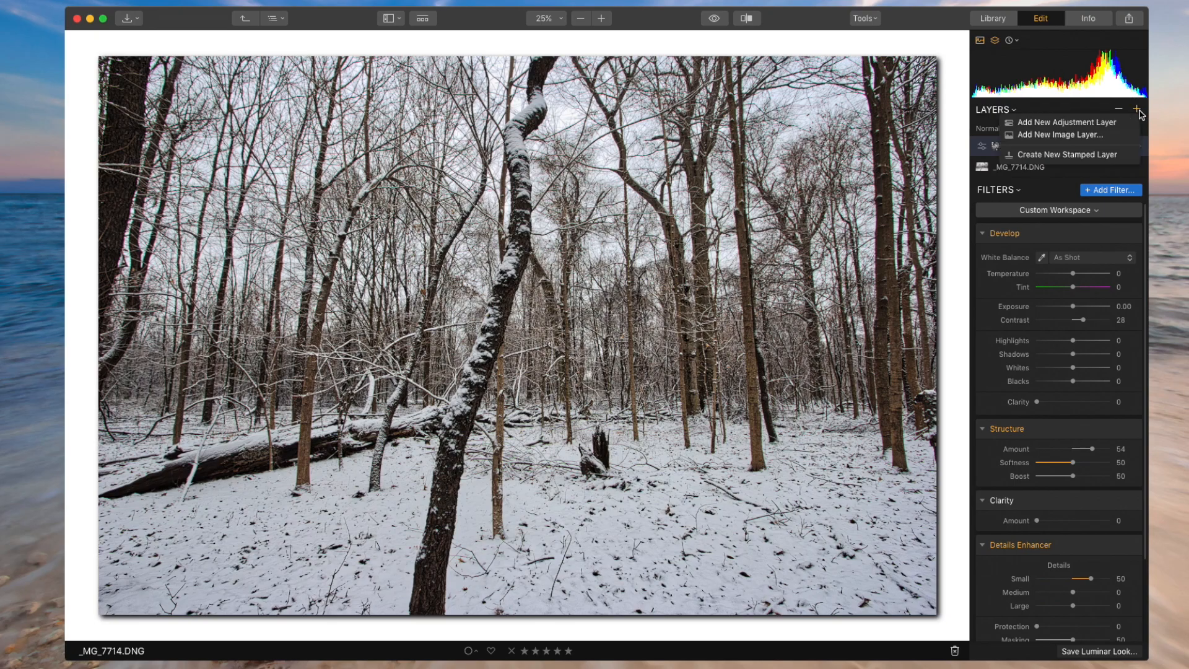
{"action": "left_click", "coordinate": [1094, 121]}
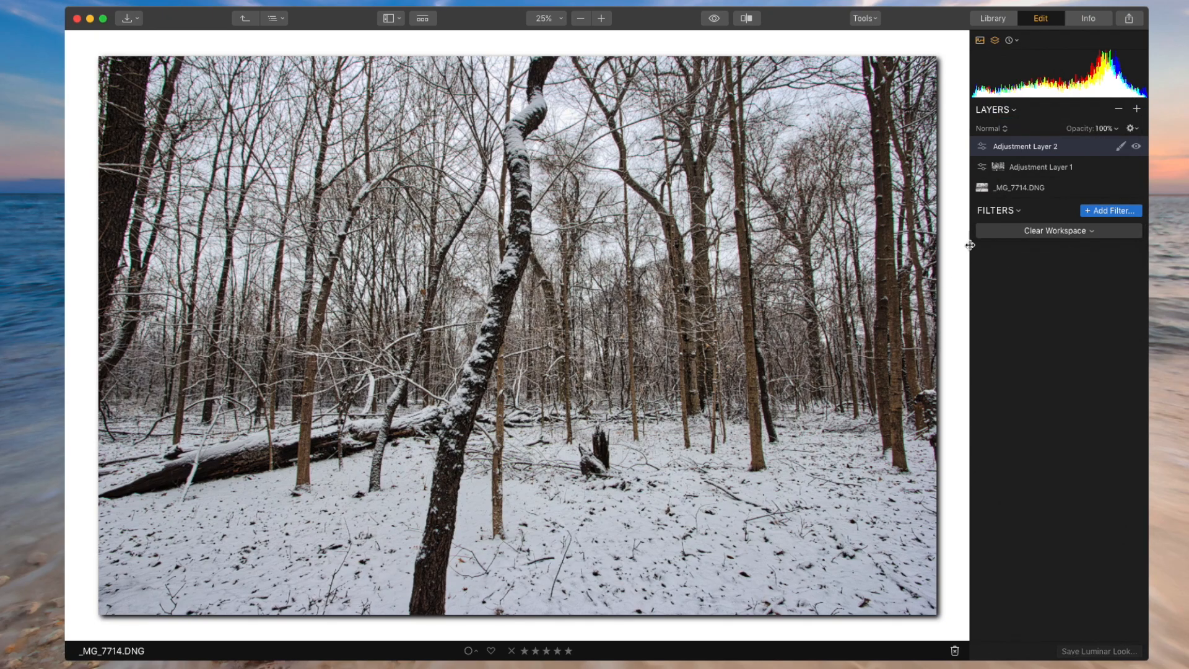
{"action": "left_click", "coordinate": [1053, 232]}
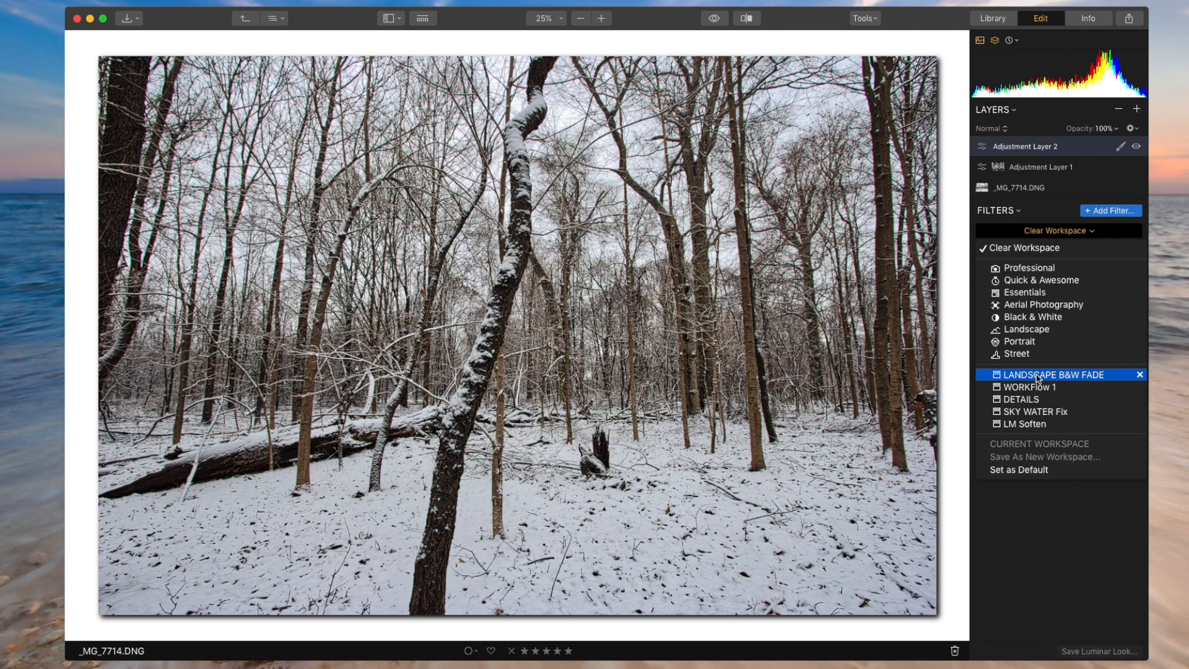
{"action": "left_click", "coordinate": [1026, 425]}
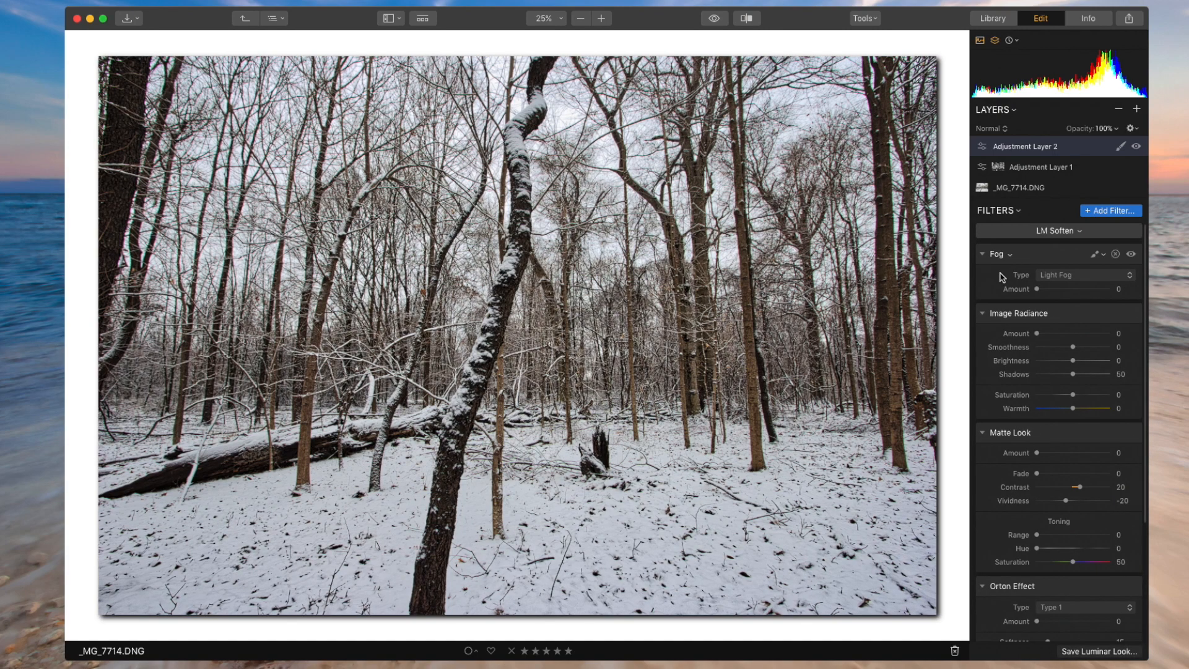
{"action": "scroll", "coordinate": [1028, 459], "scroll_direction": "down", "scroll_amount": 5}
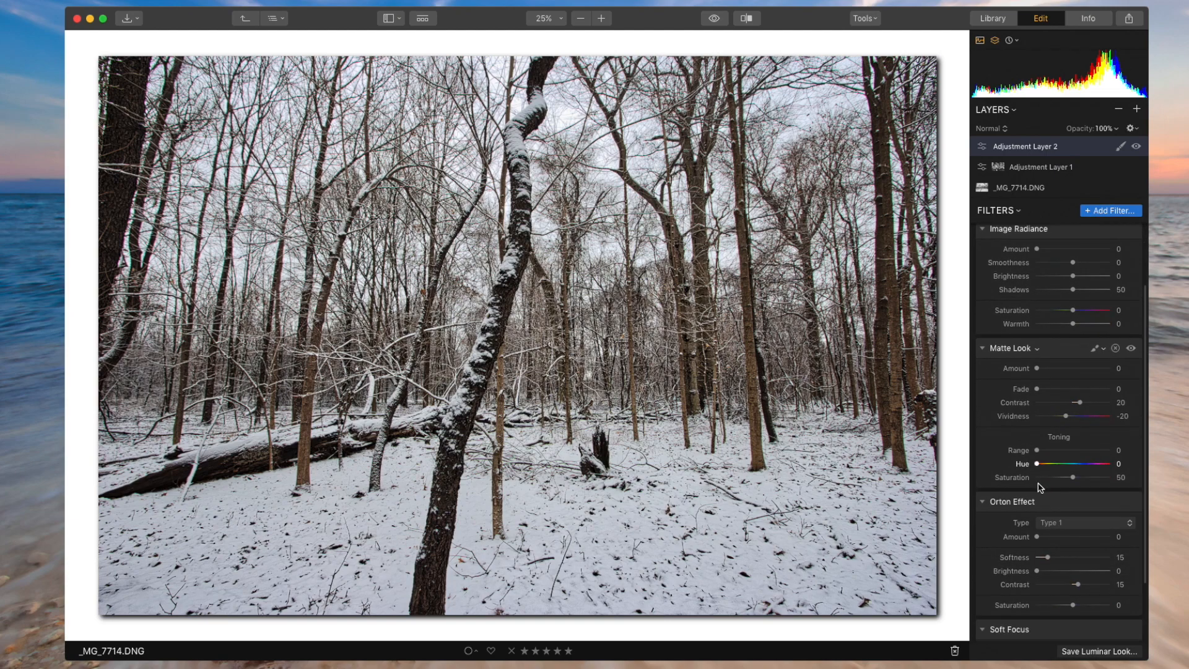
{"action": "scroll", "coordinate": [1053, 403], "scroll_direction": "up", "scroll_amount": 5}
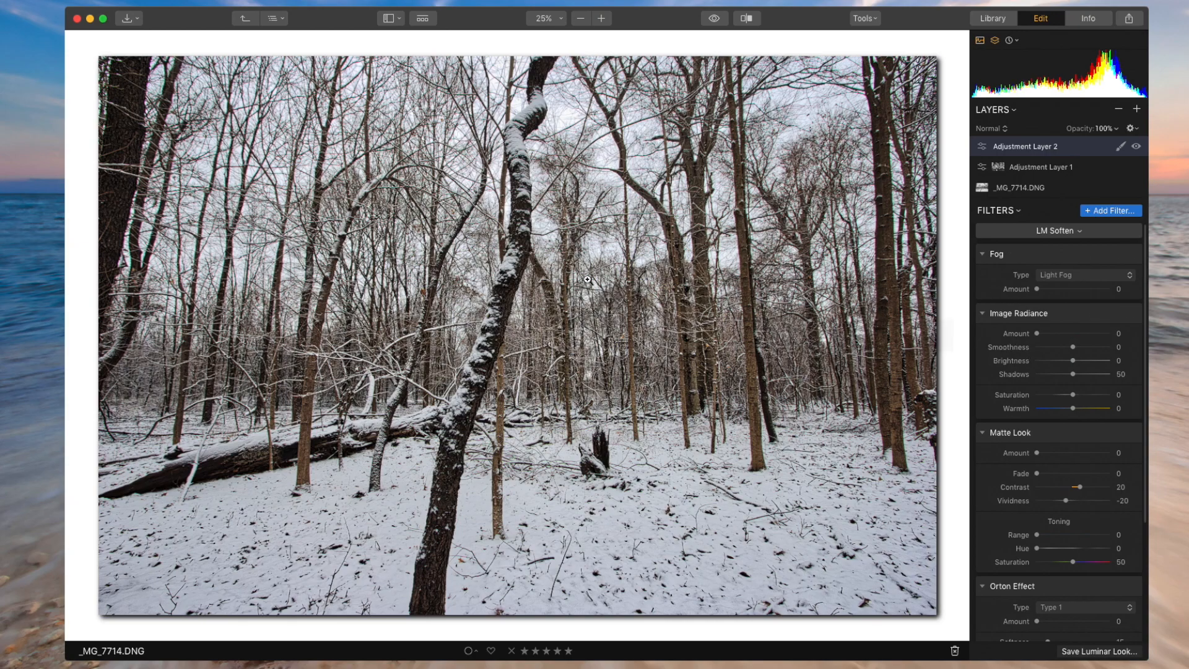
Apply Light Fog to Adjustment Layer 2, with Image Radiance amount 16 and Matte Look amount 22.
{"action": "left_click_drag", "start_coordinate": [1038, 291], "coordinate": [1059, 291]}
{"action": "left_click_drag", "start_coordinate": [1041, 335], "coordinate": [1049, 336]}
{"action": "scroll", "coordinate": [1046, 372], "scroll_direction": "down", "scroll_amount": 3}
{"action": "left_click_drag", "start_coordinate": [1038, 397], "coordinate": [1053, 397]}
{"action": "scroll", "coordinate": [1053, 397], "scroll_direction": "down", "scroll_amount": 2}
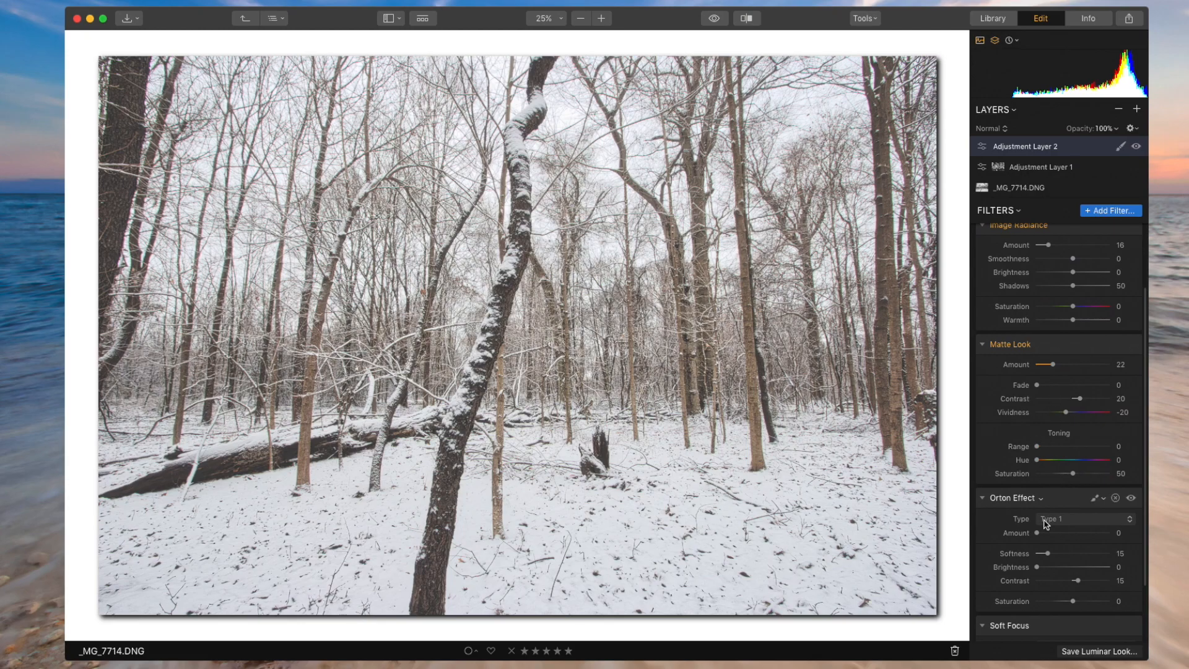
Set the Orton Effect amount to 27 and the Soft Focus amount to 15.
{"action": "scroll", "coordinate": [1045, 523], "scroll_direction": "down", "scroll_amount": 4}
{"action": "left_click_drag", "start_coordinate": [1037, 457], "coordinate": [1056, 457]}
{"action": "scroll", "coordinate": [1047, 477], "scroll_direction": "down", "scroll_amount": 1}
{"action": "left_click_drag", "start_coordinate": [1037, 585], "coordinate": [1045, 586]}
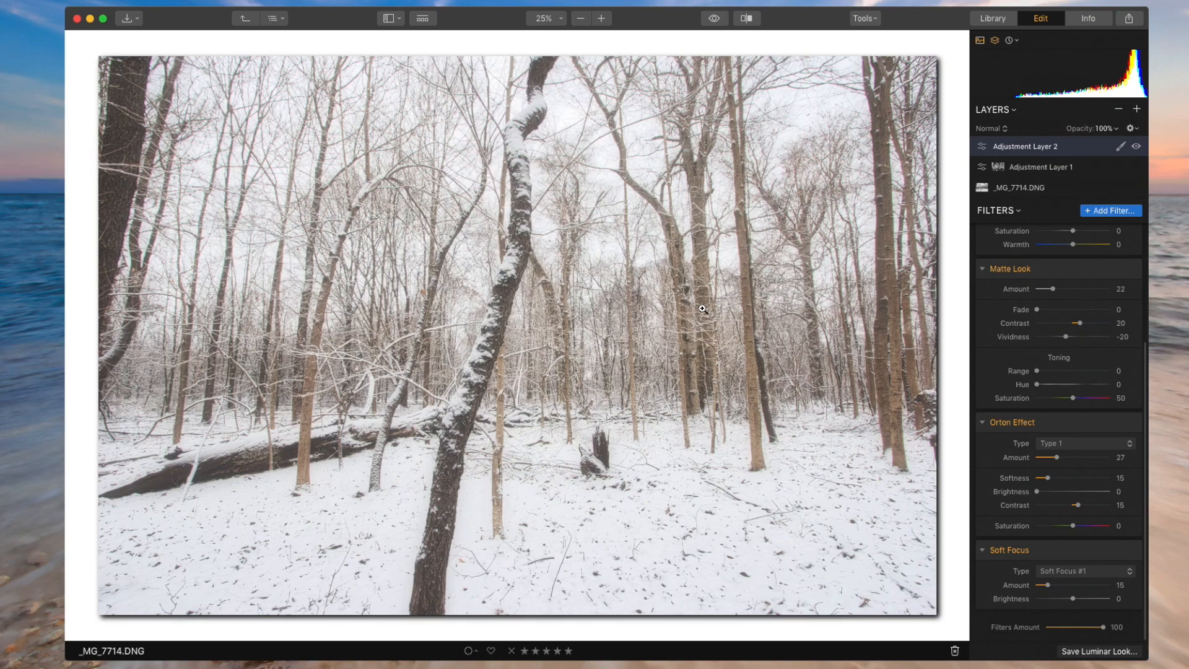
Compare the photo with and without Adjustment Layer 2, and create a luminosity mask on that layer.
{"action": "left_click", "coordinate": [1136, 147]}
{"action": "left_click", "coordinate": [1136, 147]}
{"action": "left_click", "coordinate": [1122, 147]}
{"action": "left_click", "coordinate": [1149, 207]}
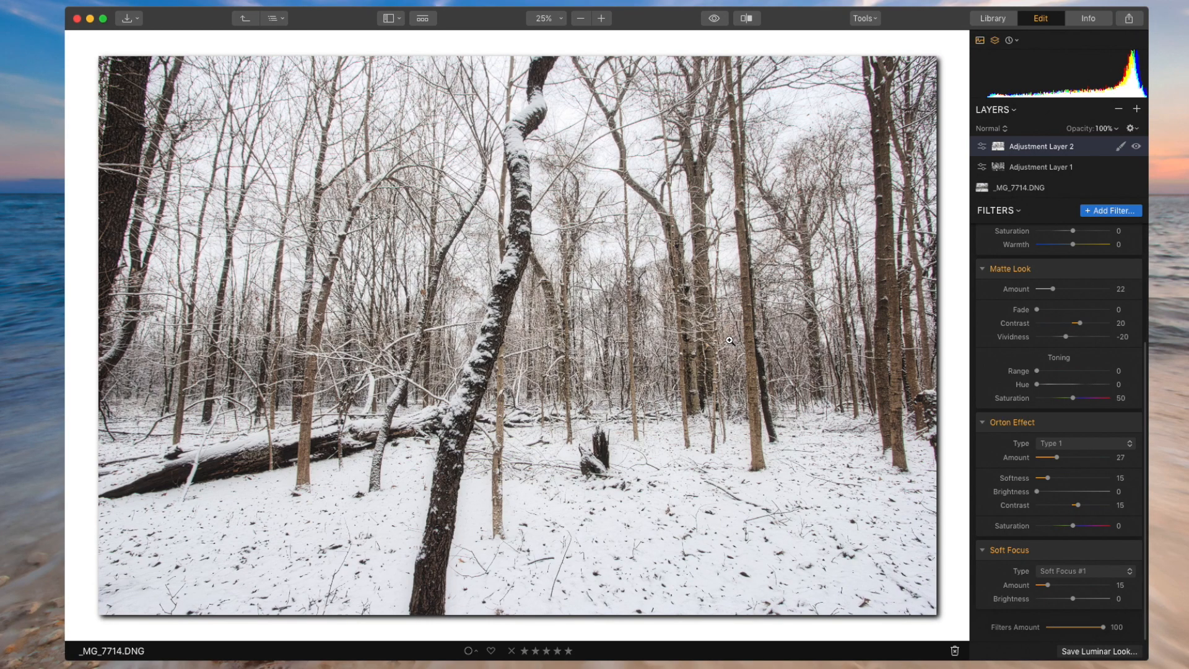
Check the masked softening effect by toggling Adjustment Layer 2 and inspecting the branches at 100% zoom.
{"action": "left_click", "coordinate": [1136, 147]}
{"action": "left_click", "coordinate": [312, 330]}
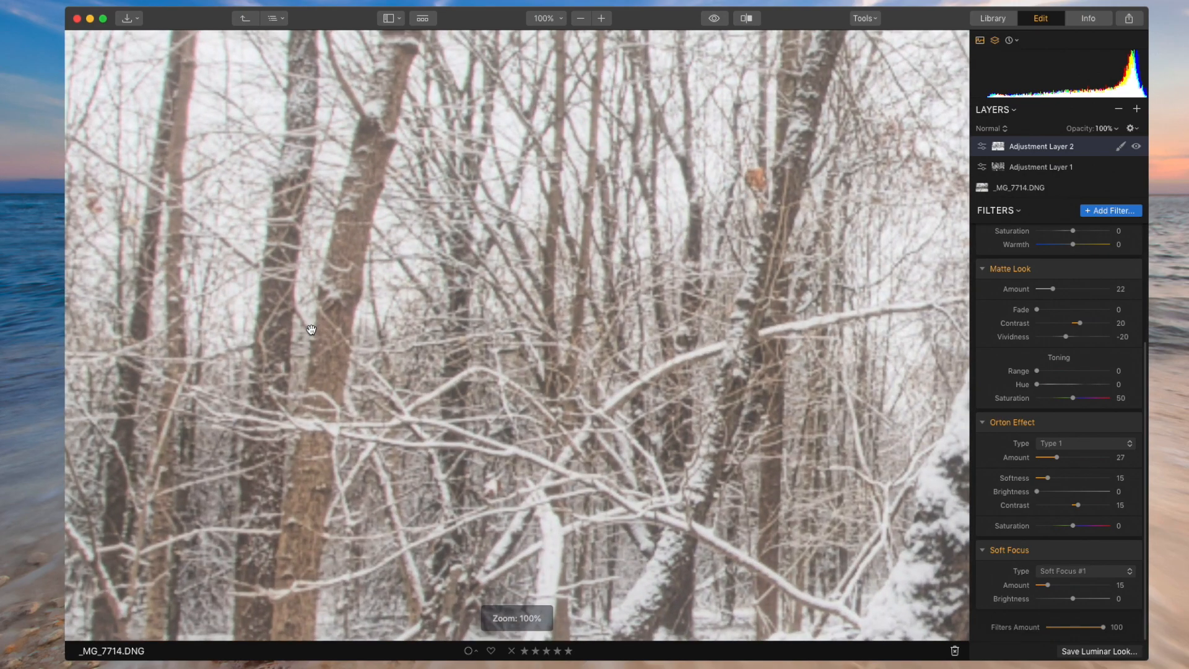
{"action": "left_click", "coordinate": [351, 289]}
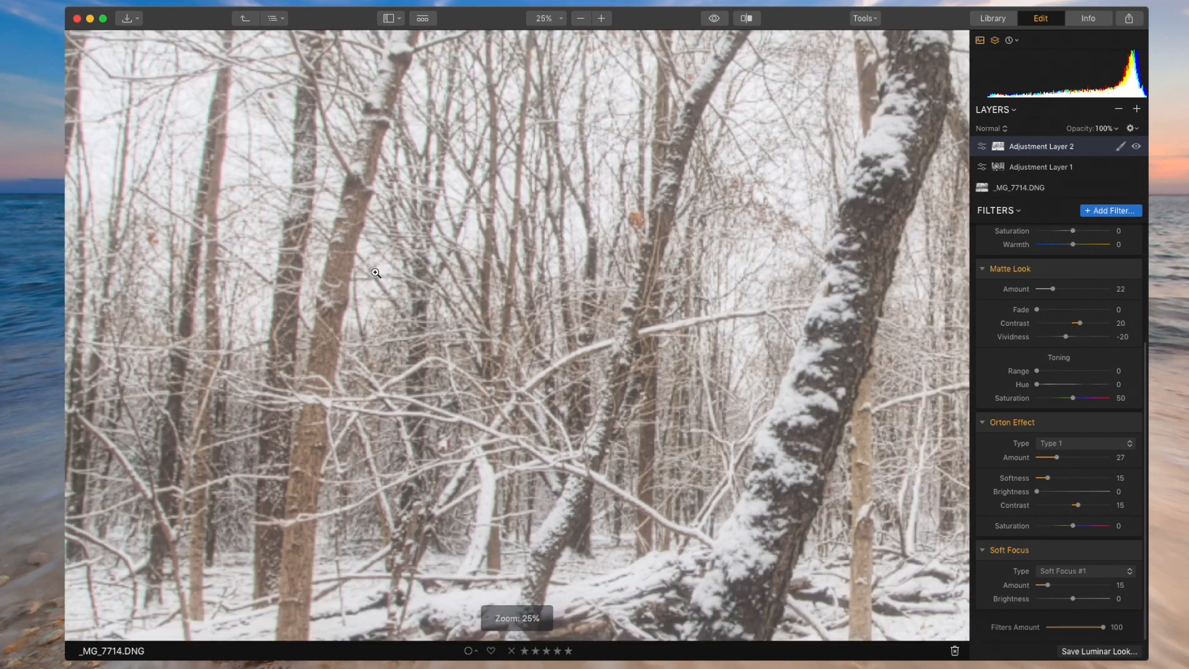
Display the clipping warnings, and set the Fog amount to 31 and the Image Radiance amount to 29.
{"action": "key", "text": "j"}
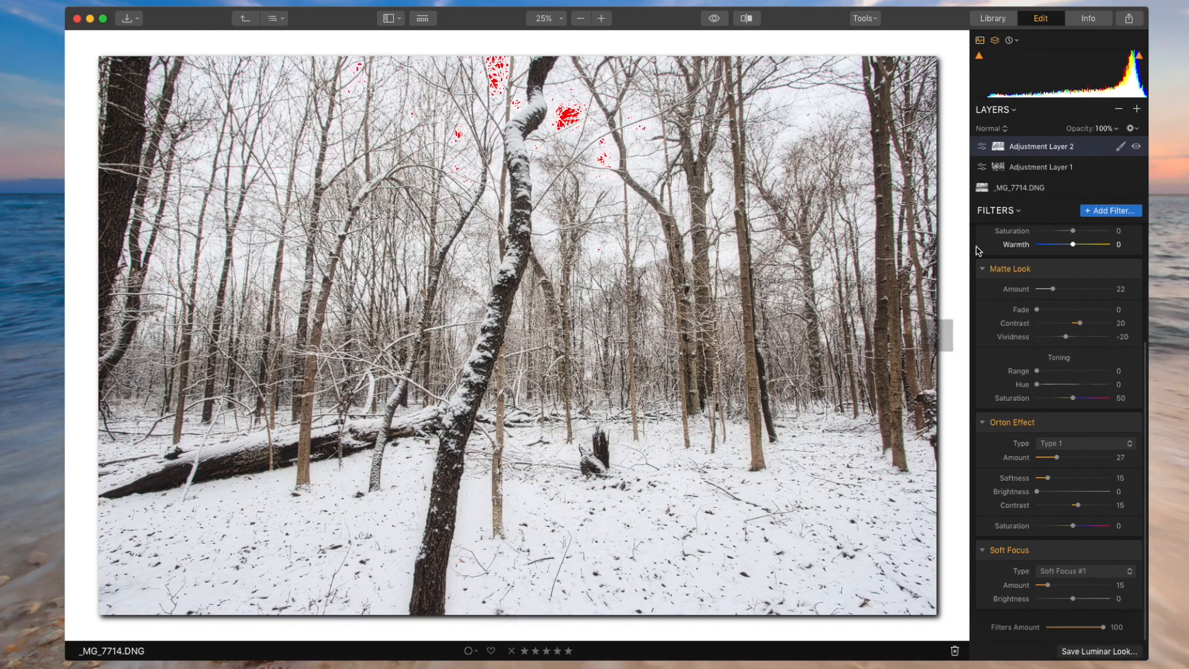
{"action": "scroll", "coordinate": [1074, 316], "scroll_direction": "up", "scroll_amount": 5}
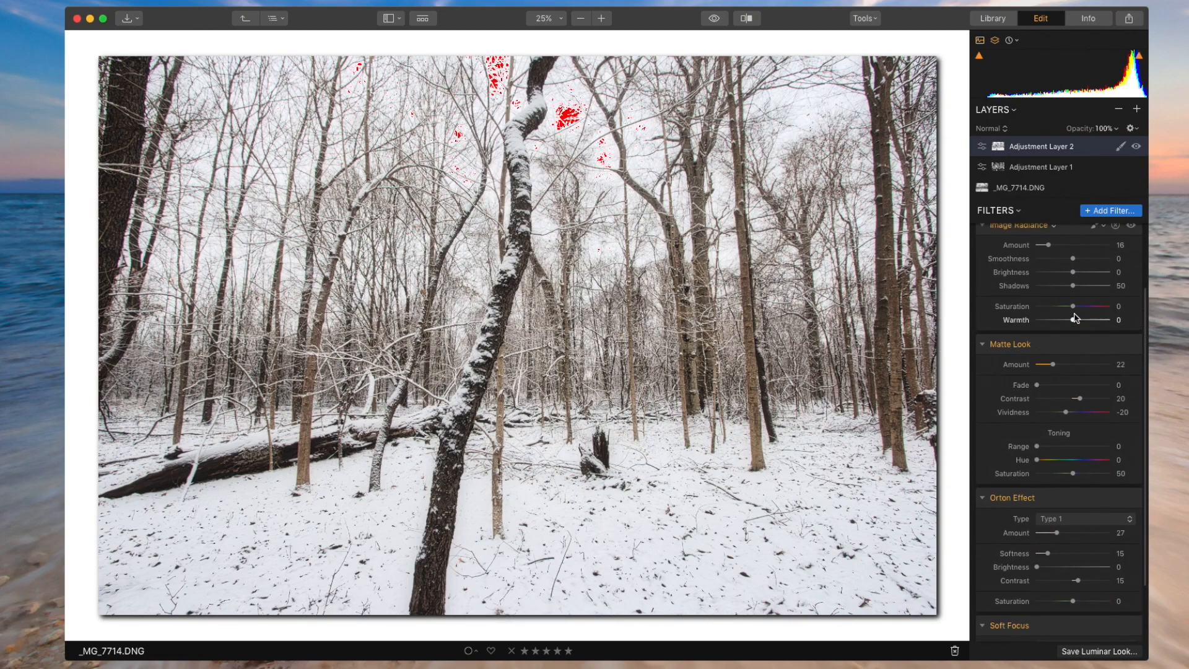
{"action": "mouse_move", "coordinate": [1057, 289]}
{"action": "left_mouse_down"}
{"action": "mouse_move", "coordinate": [1074, 289]}
{"action": "mouse_move", "coordinate": [1059, 289]}
{"action": "left_mouse_up"}
{"action": "left_click_drag", "start_coordinate": [1049, 333], "coordinate": [1058, 333]}
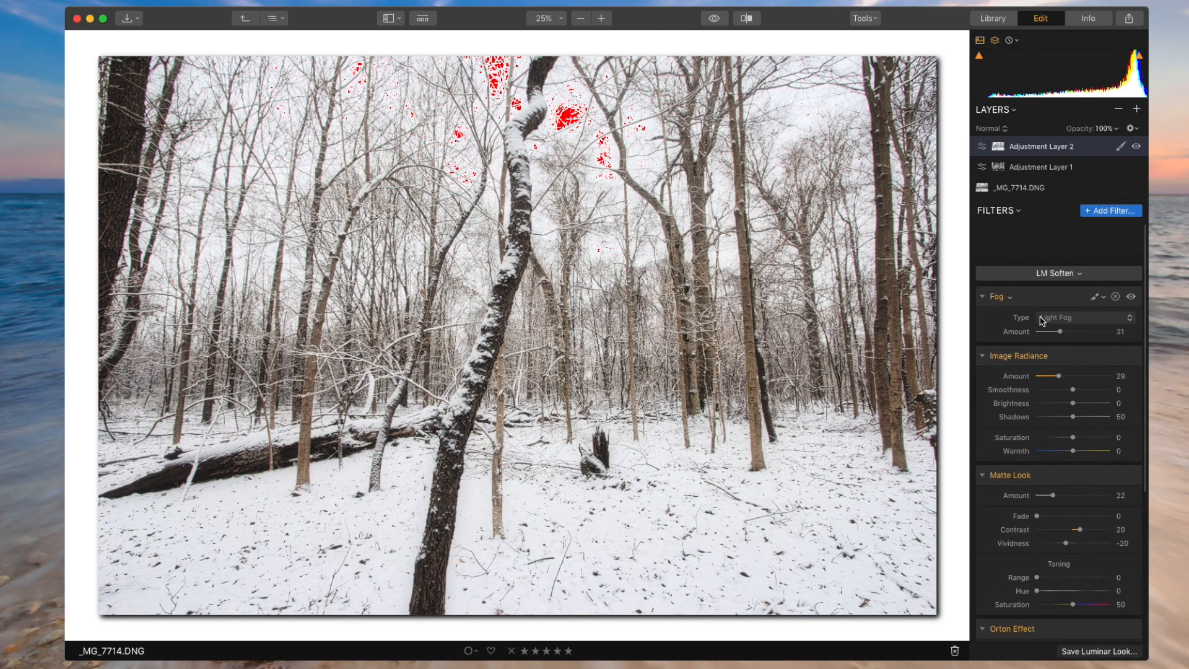
Add a Develop filter to Adjustment Layer 2, with highlights at -38 and temperature at -9.
{"action": "left_click", "coordinate": [1108, 211]}
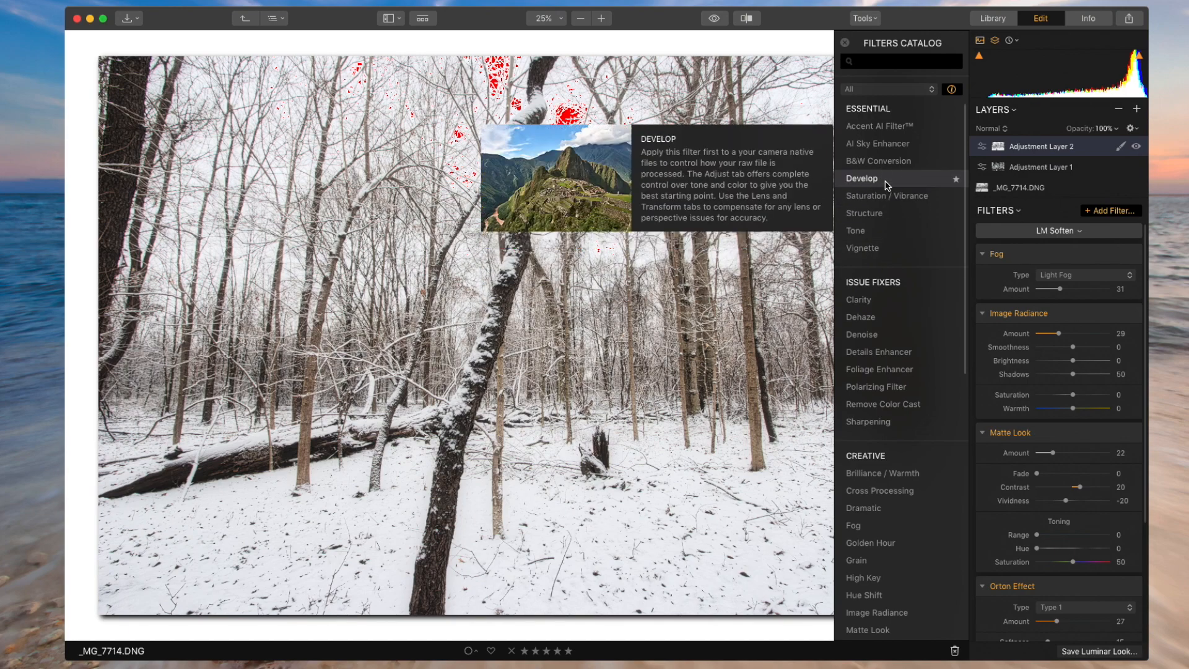
{"action": "left_click", "coordinate": [887, 184]}
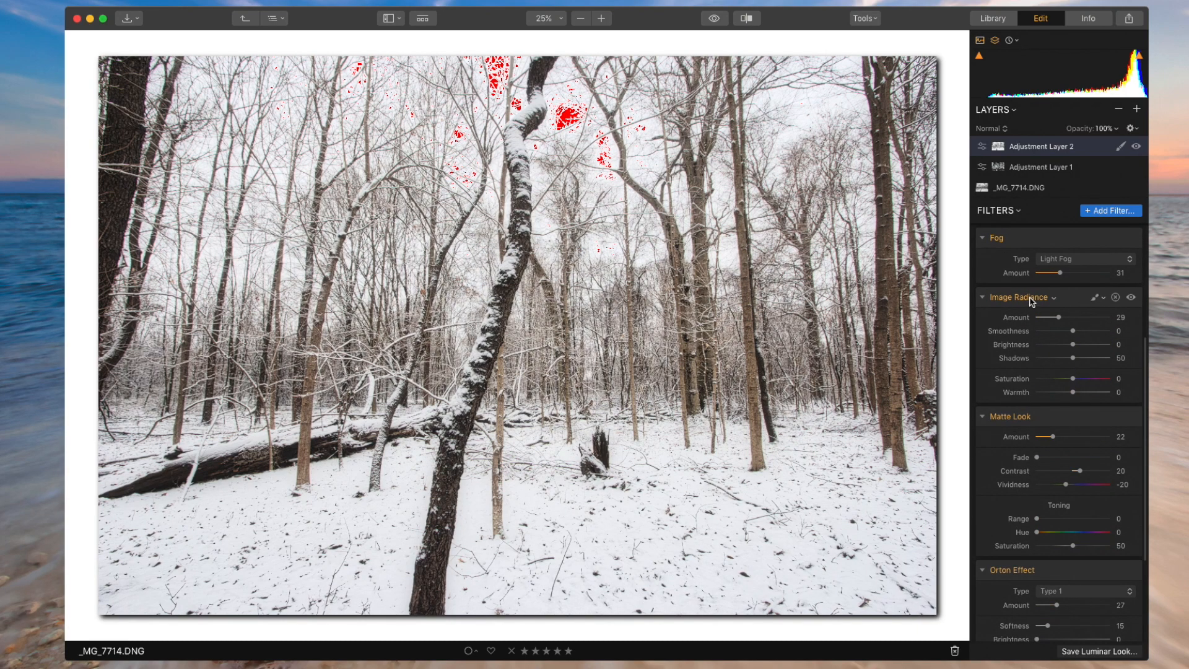
{"action": "left_click_drag", "start_coordinate": [1073, 361], "coordinate": [1058, 365]}
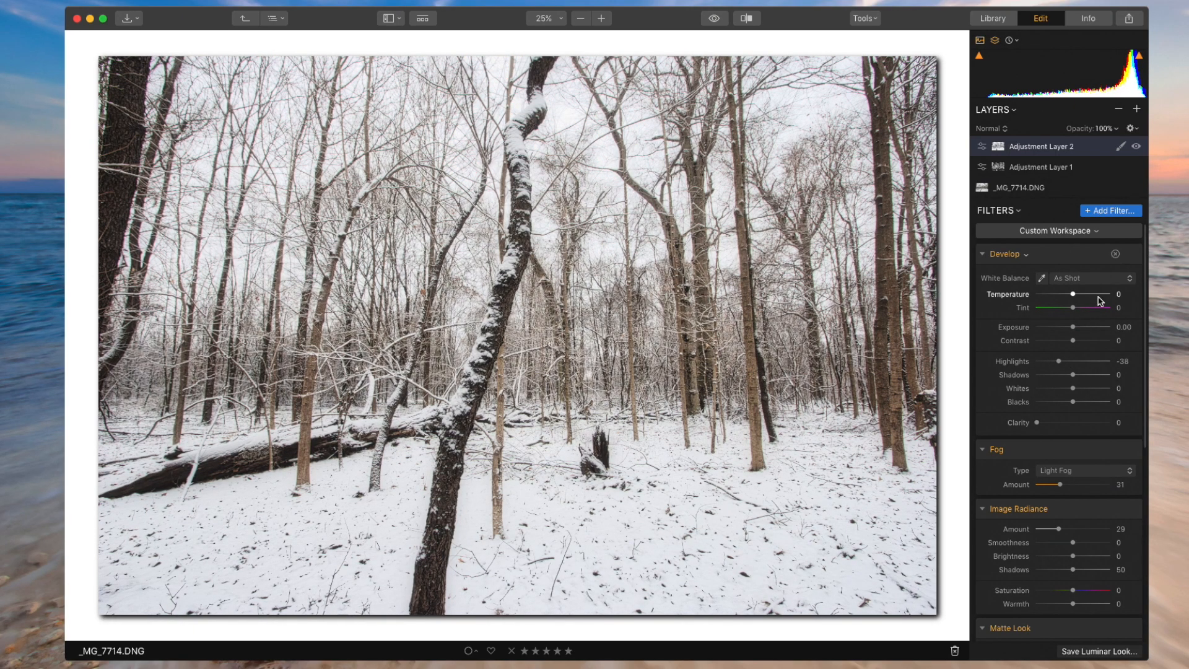
{"action": "left_click_drag", "start_coordinate": [1073, 298], "coordinate": [1070, 297]}
Switch to the previous photo, and reopen _MG_7714.DNG for editing from the January library.
{"action": "key", "text": "Left"}
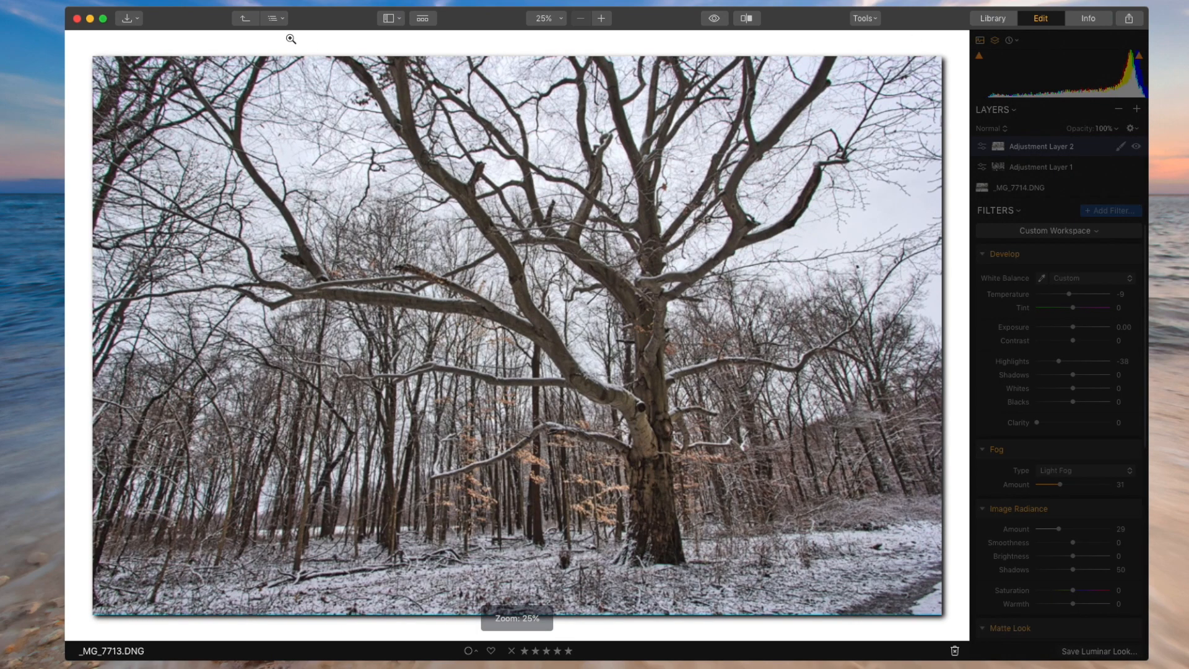
{"action": "left_click", "coordinate": [244, 19]}
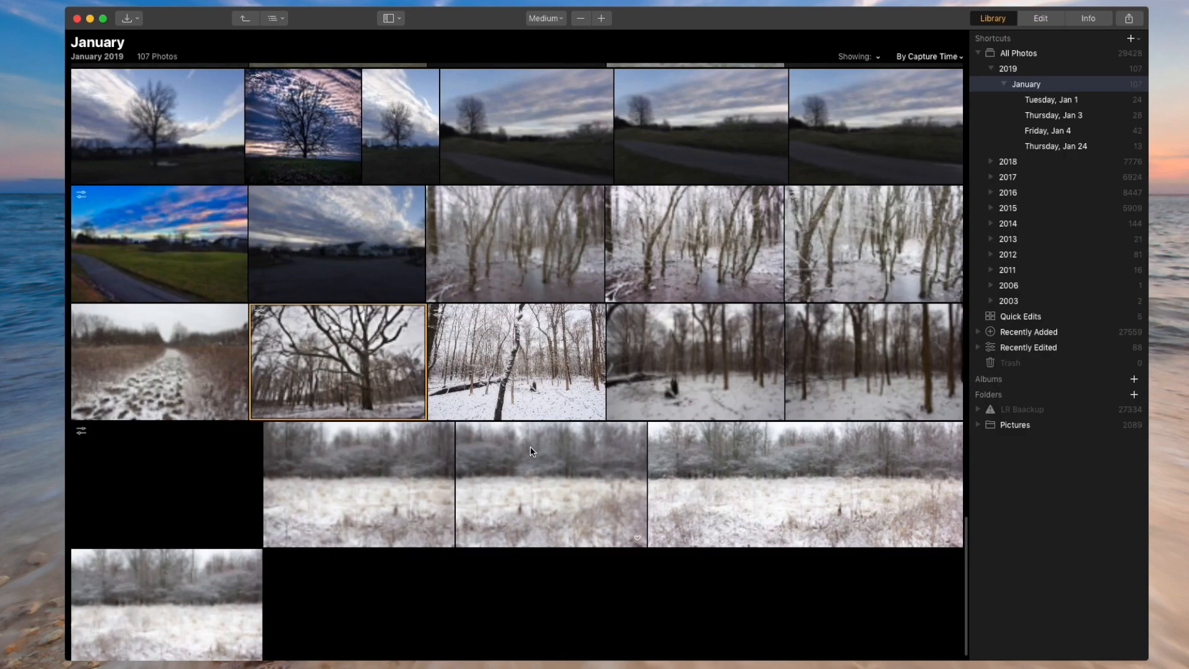
{"action": "left_click", "coordinate": [486, 365]}
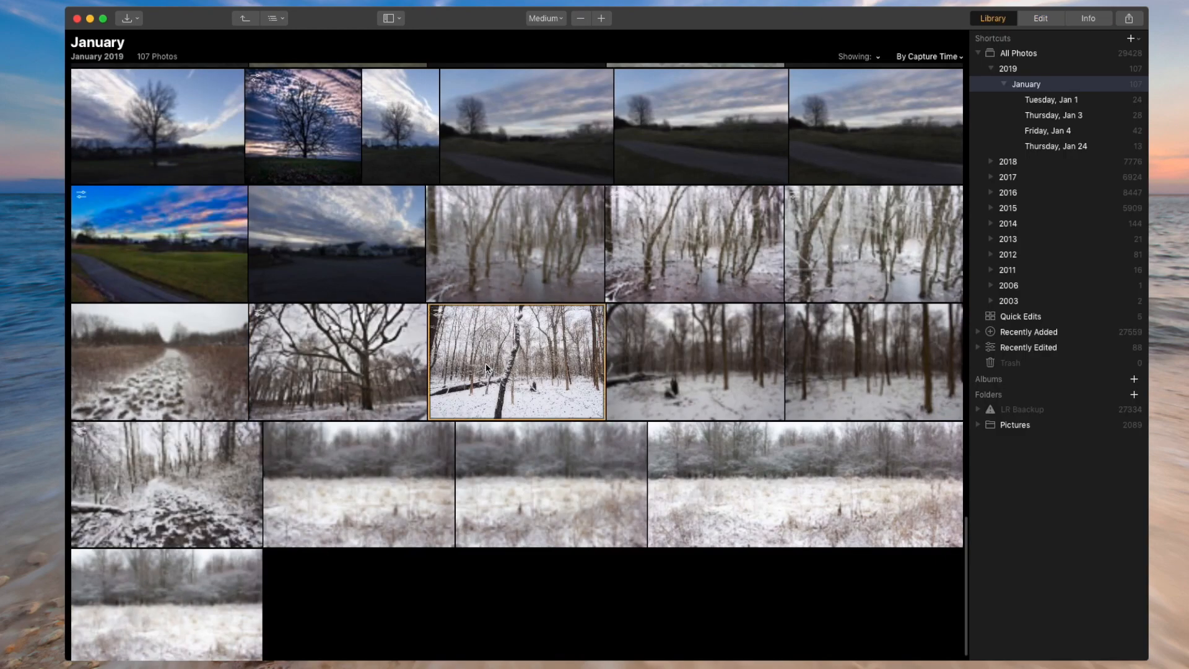
{"action": "left_click", "coordinate": [1040, 20]}
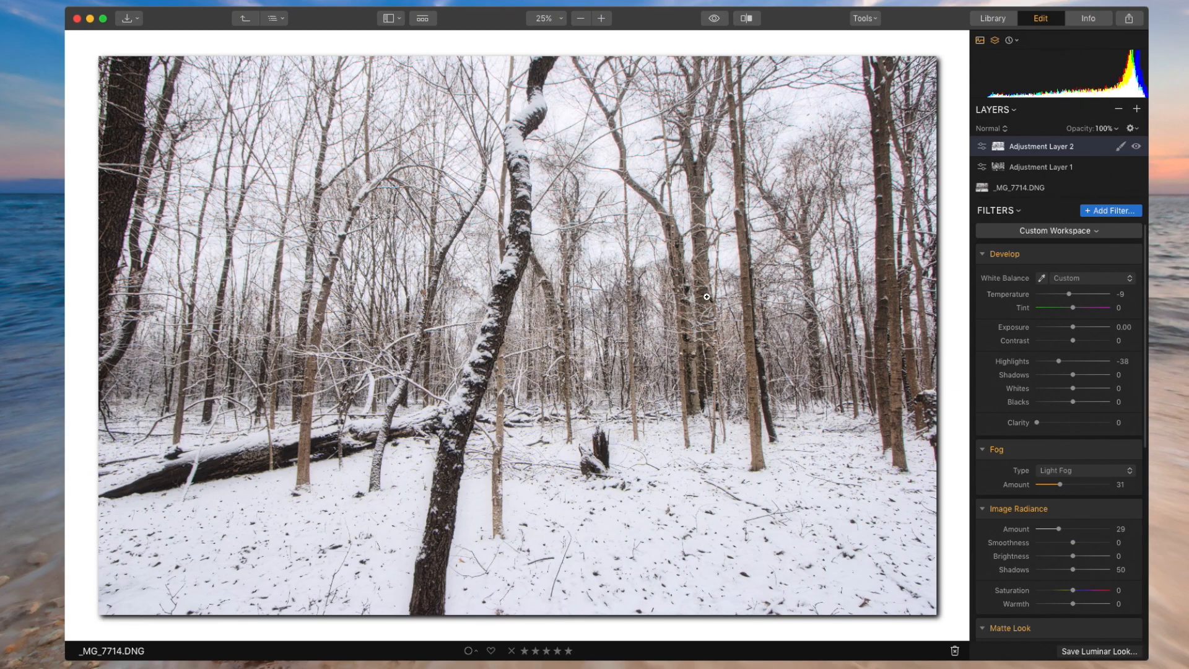
Inspect the background branches at 100% zoom, and compare the whole photo before and after editing with a movable split view.
{"action": "left_click", "coordinate": [562, 366]}
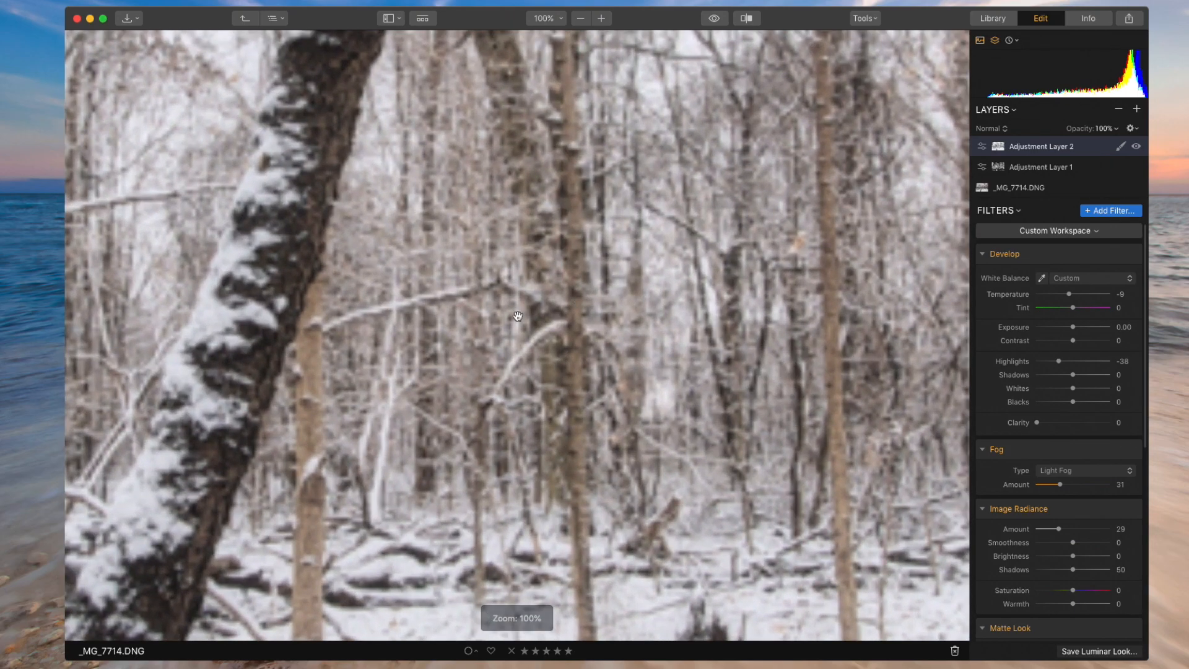
{"action": "left_click", "coordinate": [547, 334]}
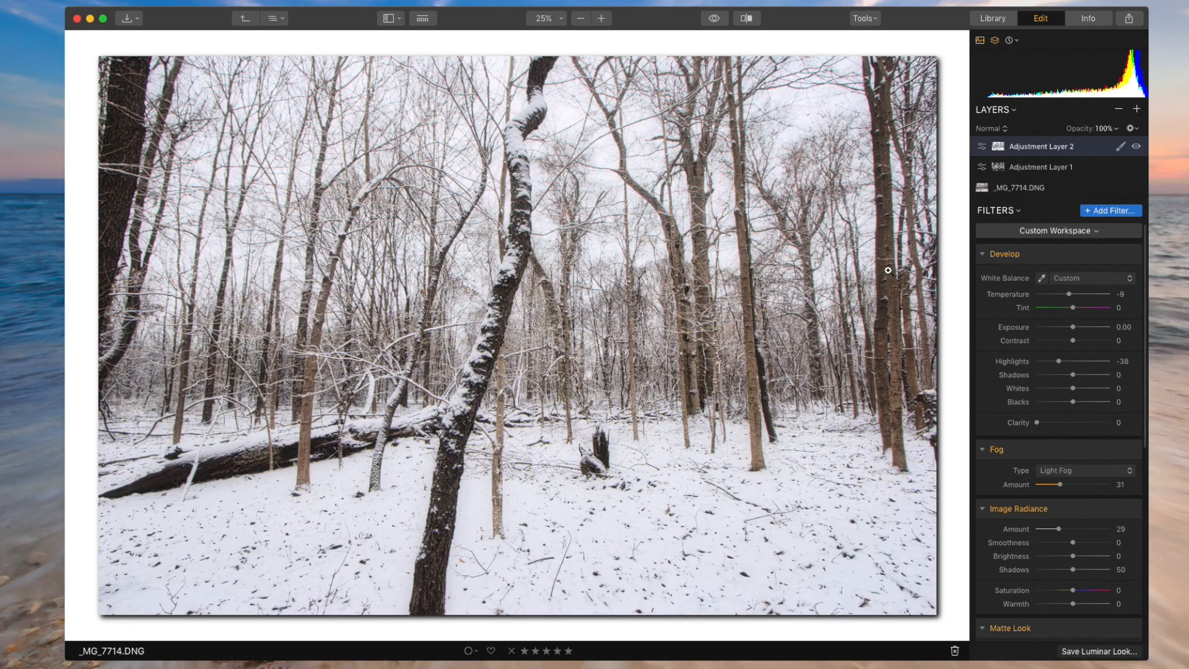
{"action": "left_click", "coordinate": [714, 18]}
{"action": "left_click", "coordinate": [746, 18]}
{"action": "left_click_drag", "start_coordinate": [304, 260], "coordinate": [170, 268]}
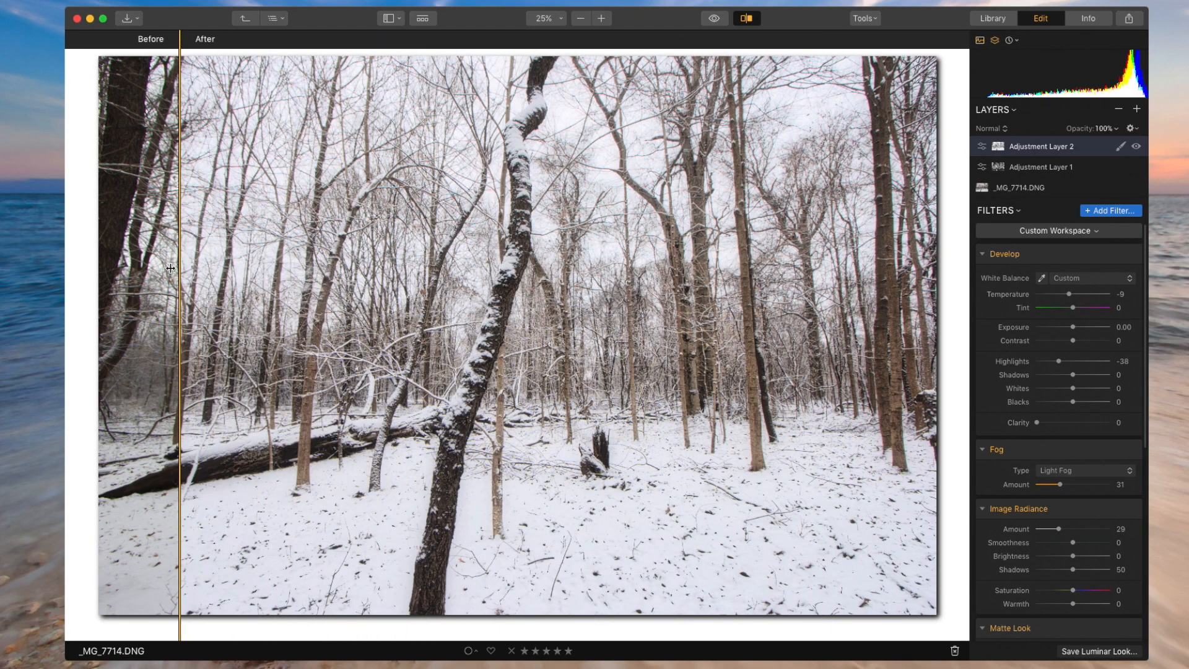
{"action": "left_click", "coordinate": [743, 23]}
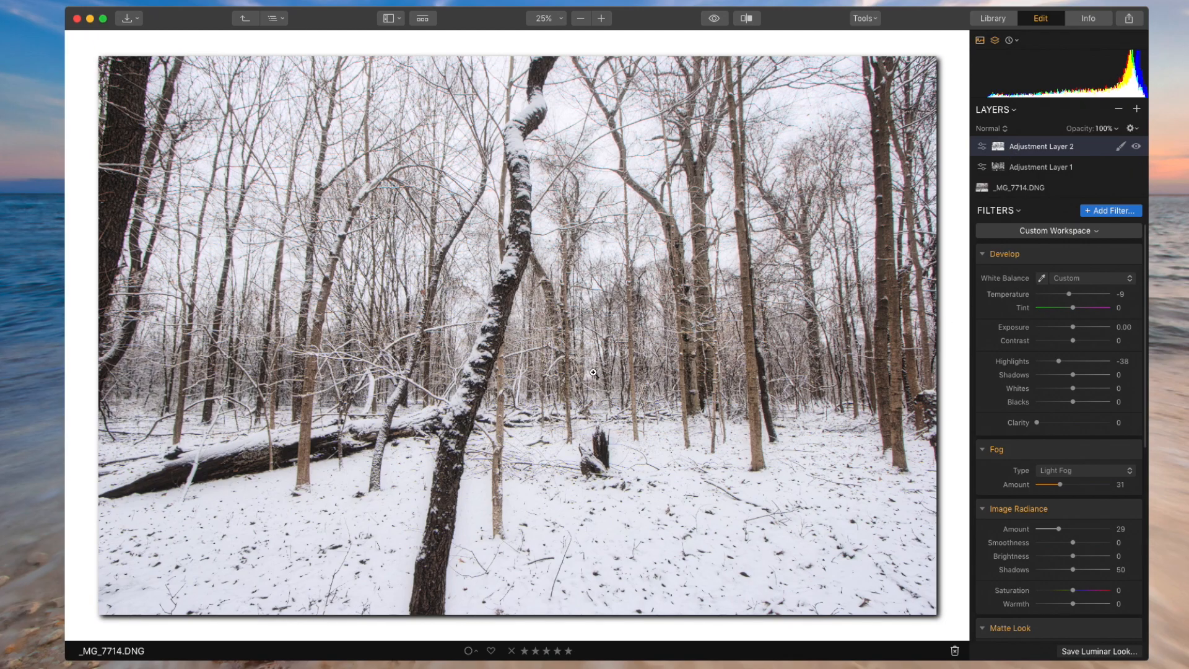
Examine the snow-covered trunk at 100% zoom, and toggle Adjustment Layer 2 off and on to judge its effect on the full photo.
{"action": "left_click", "coordinate": [493, 318]}
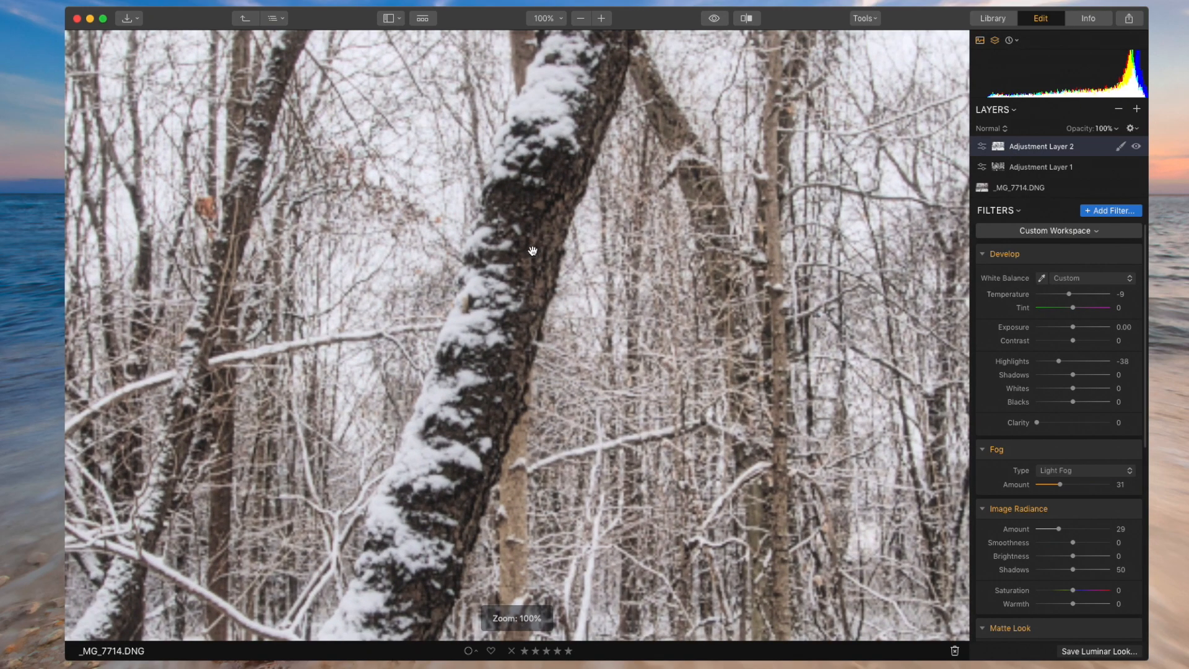
{"action": "left_click", "coordinate": [519, 294]}
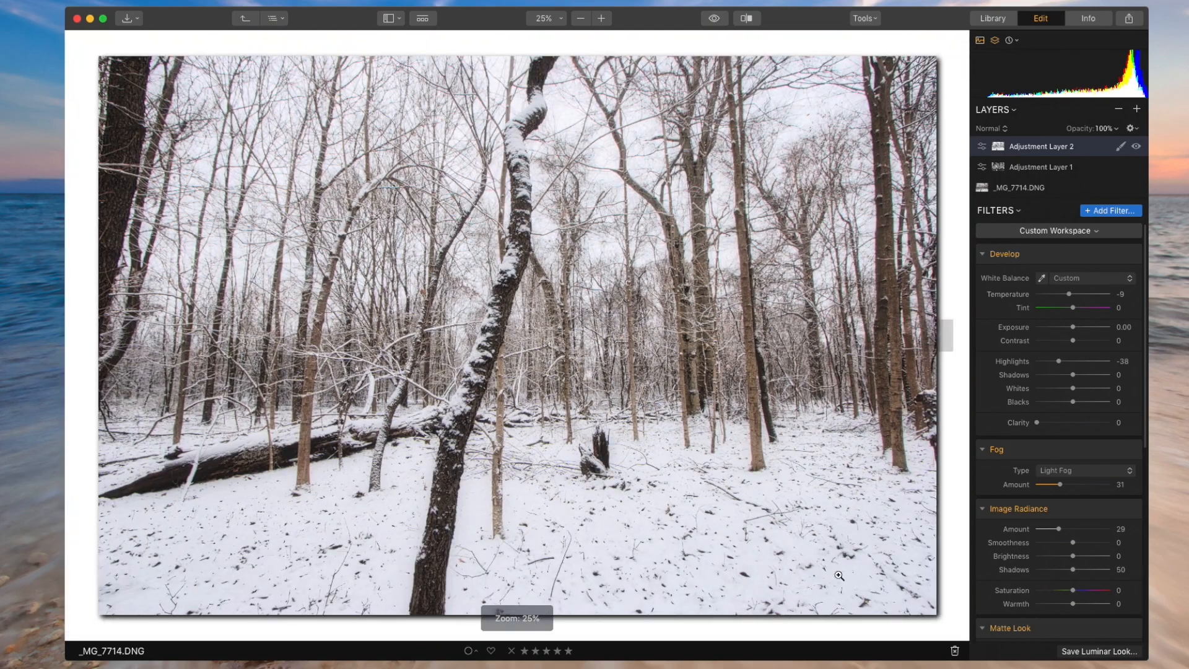
{"action": "left_click", "coordinate": [1136, 147]}
{"action": "left_click", "coordinate": [1137, 147]}
{"action": "left_click", "coordinate": [1137, 147]}
{"action": "left_click", "coordinate": [1137, 147]}
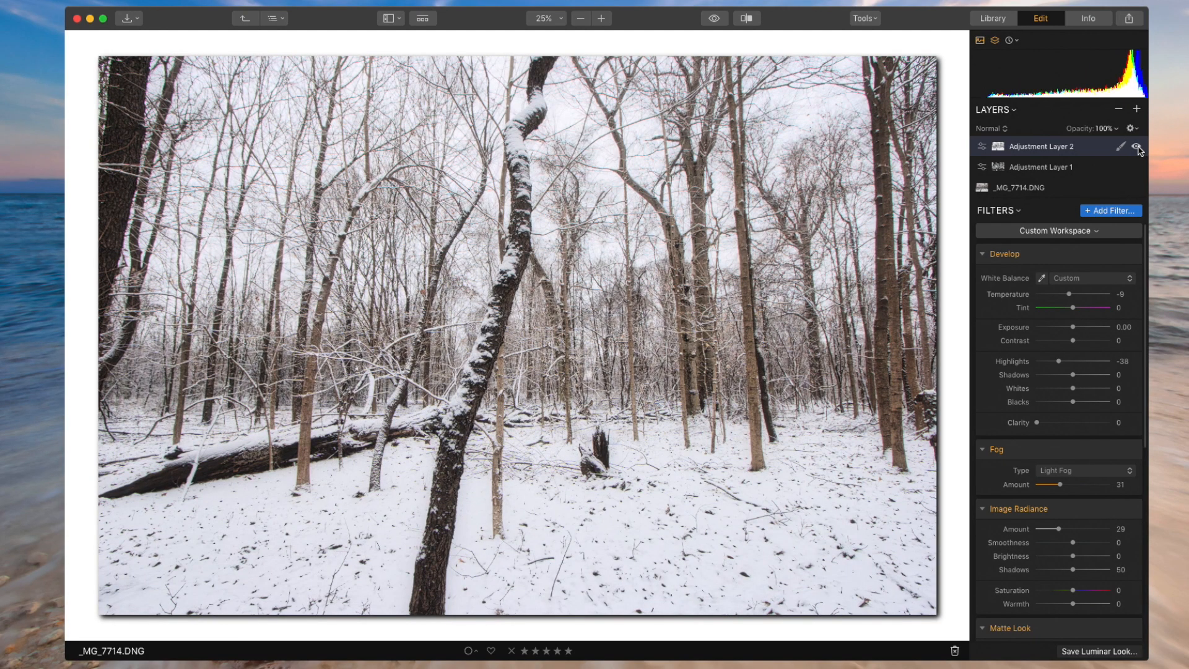